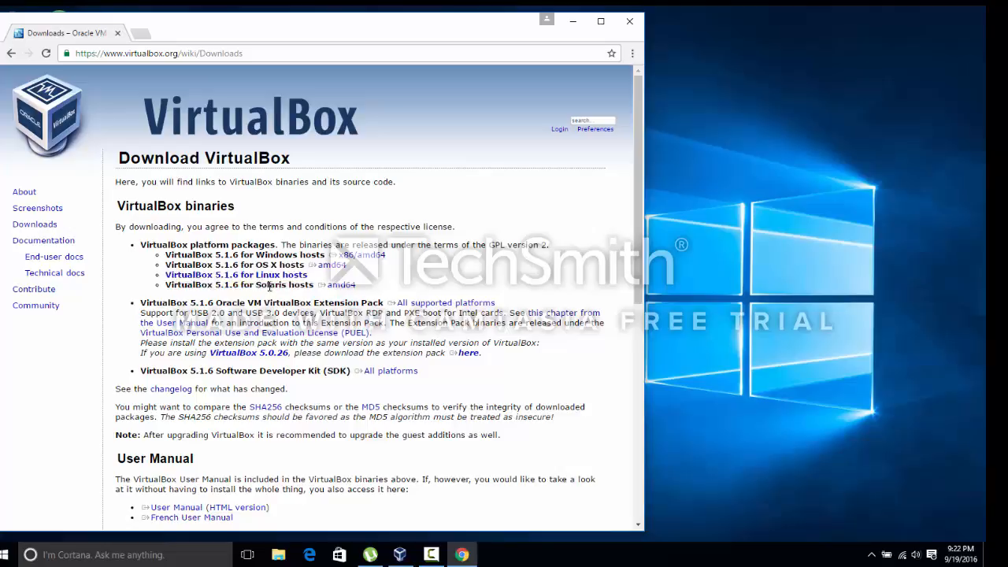
- Close the VirtualBox download page and bring up the Oracle VM VirtualBox Manager
left_click(270, 278)
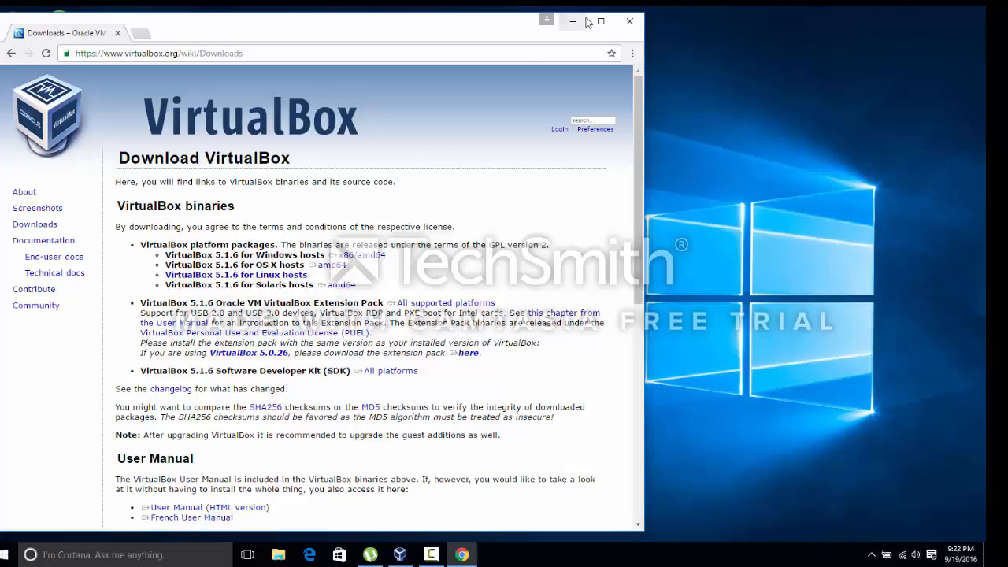
left_click(625, 25)
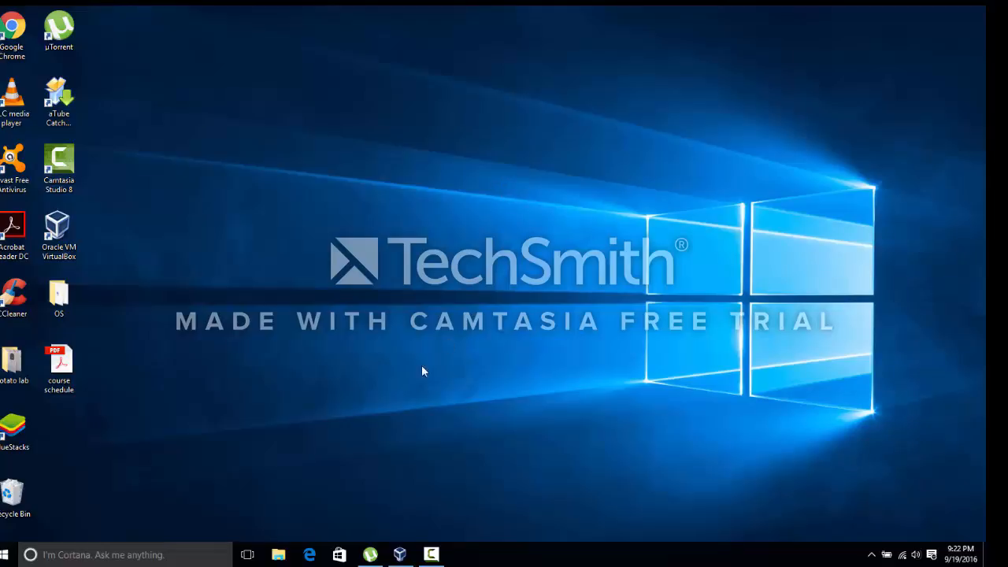
left_click(400, 553)
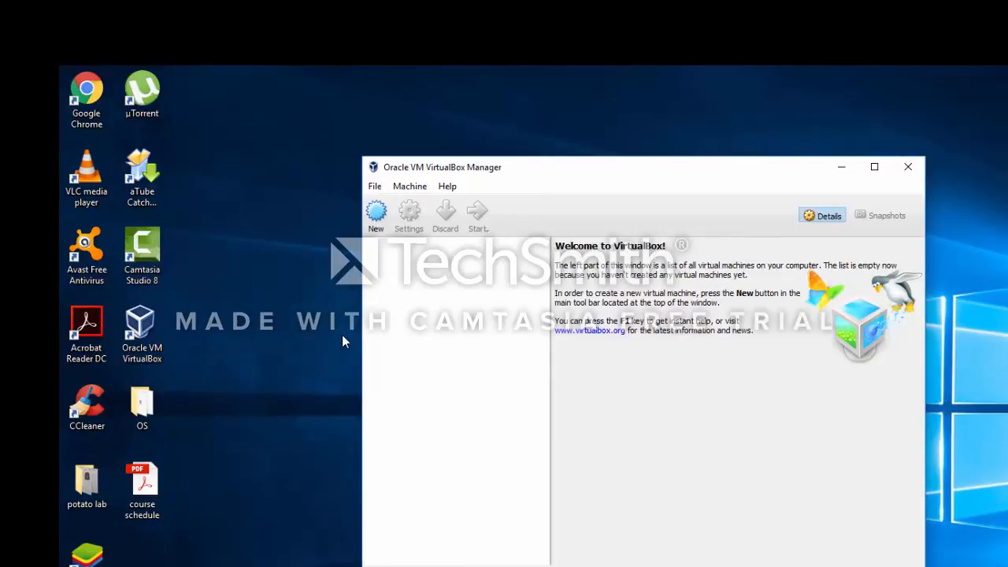
- Look in the desktop's OS folder for the WindowsServer 2008 ISO file and close the folder
double_click(164, 412)
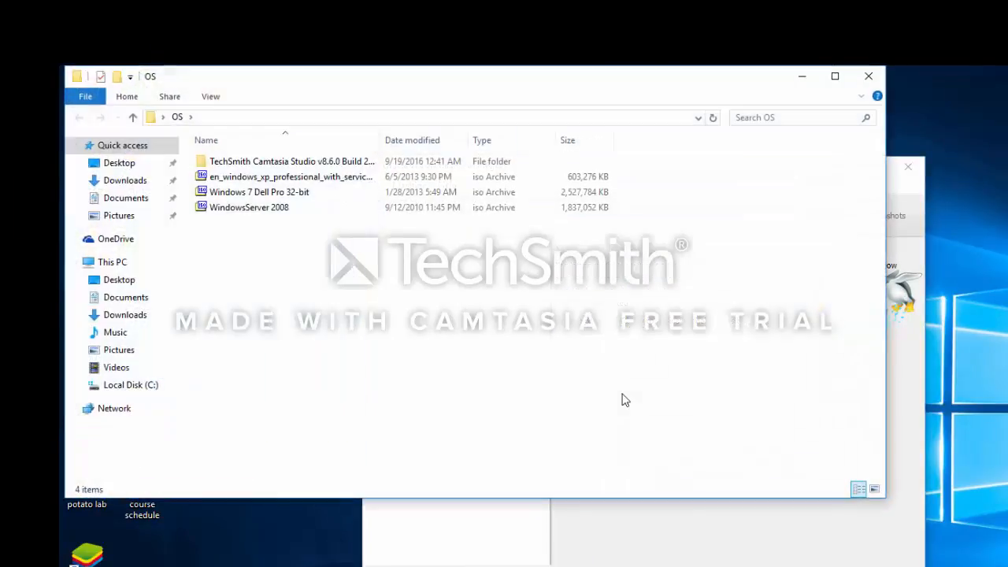
left_click(290, 213)
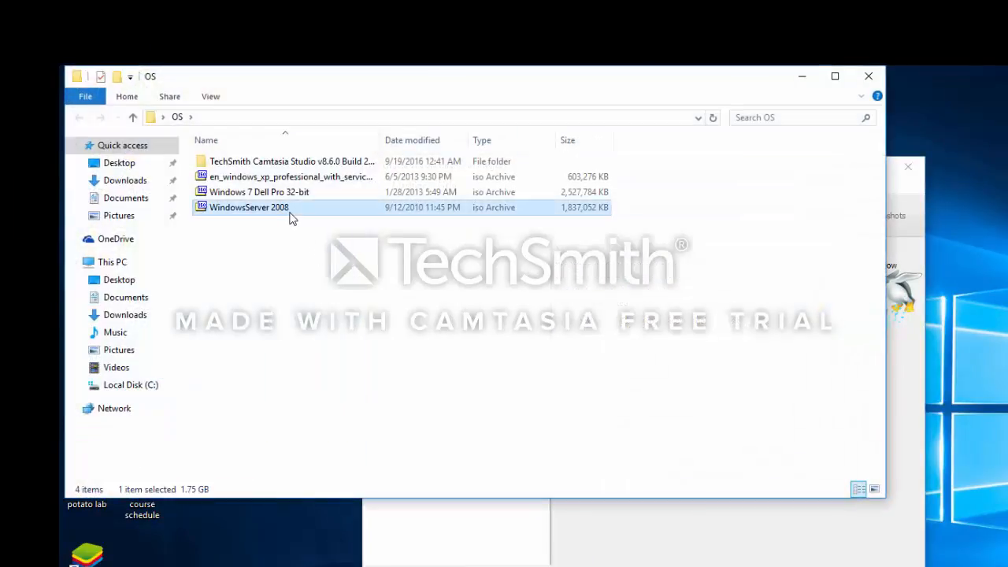
left_click(869, 77)
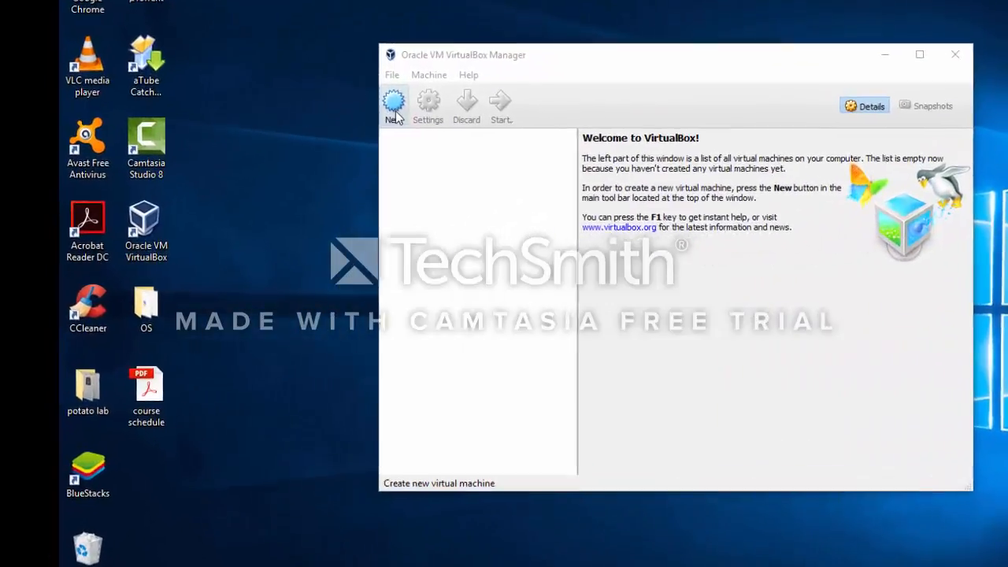
- Start creating a new virtual machine and name it WindowServer2008
left_click(292, 150)
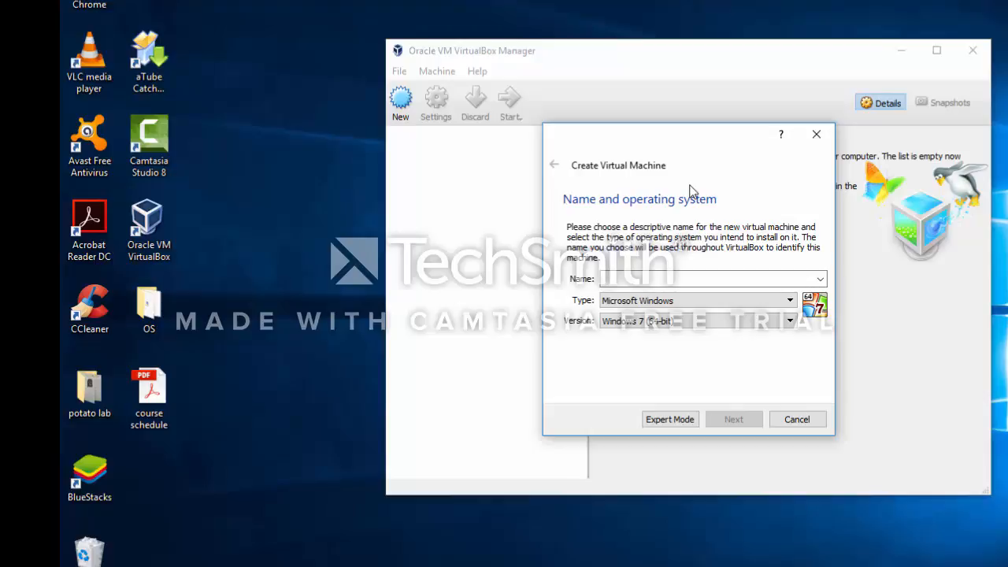
type("Win")
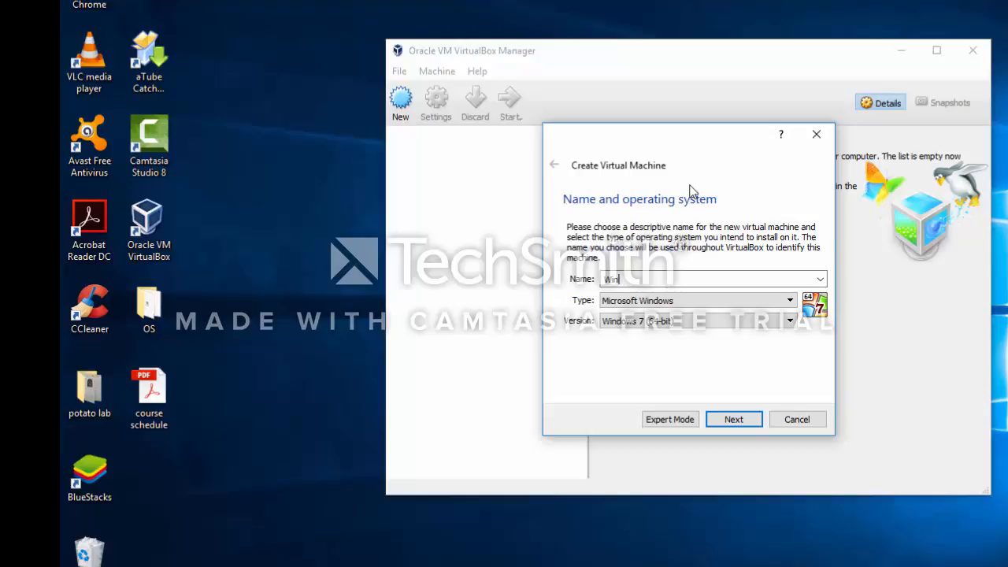
type("dowServer2008")
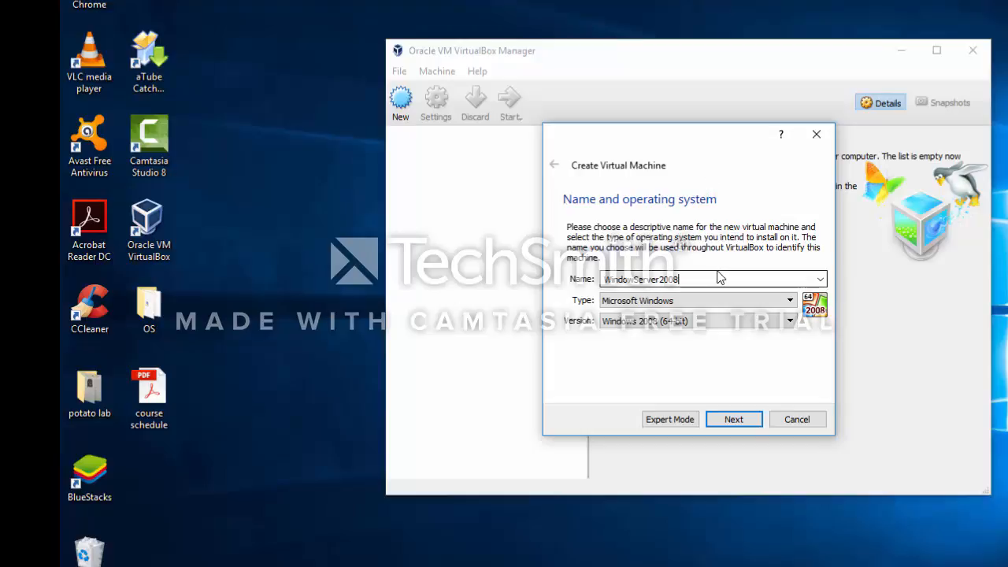
- Set the virtual machine's type to Microsoft Windows and its version to Windows 2008 (32-bit), and continue
left_click(790, 301)
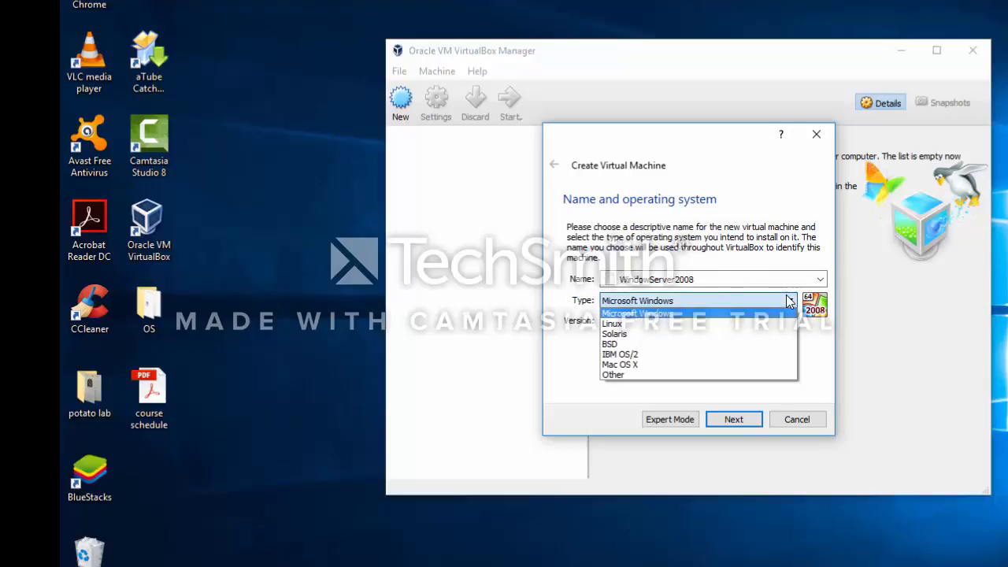
left_click(691, 314)
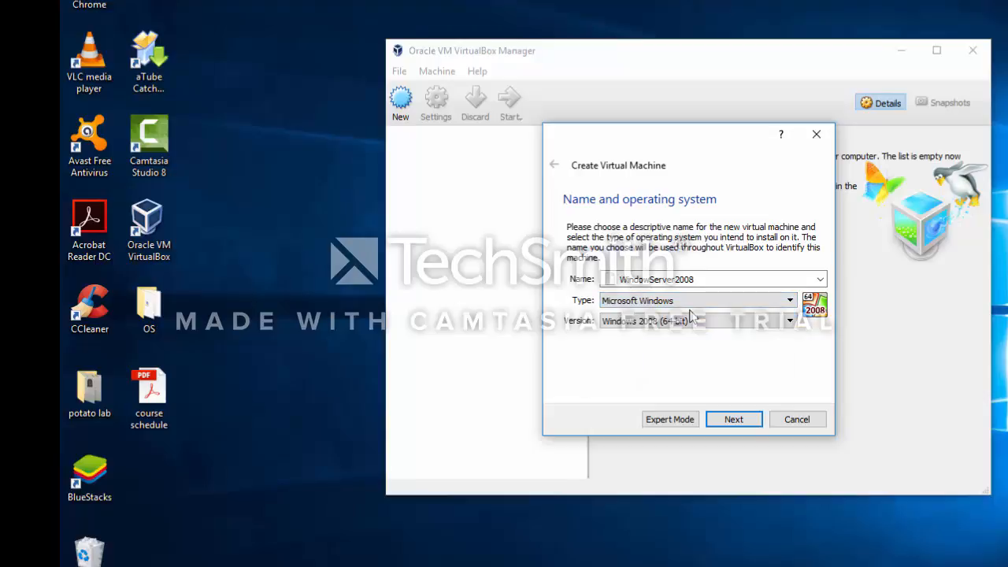
left_click(772, 324)
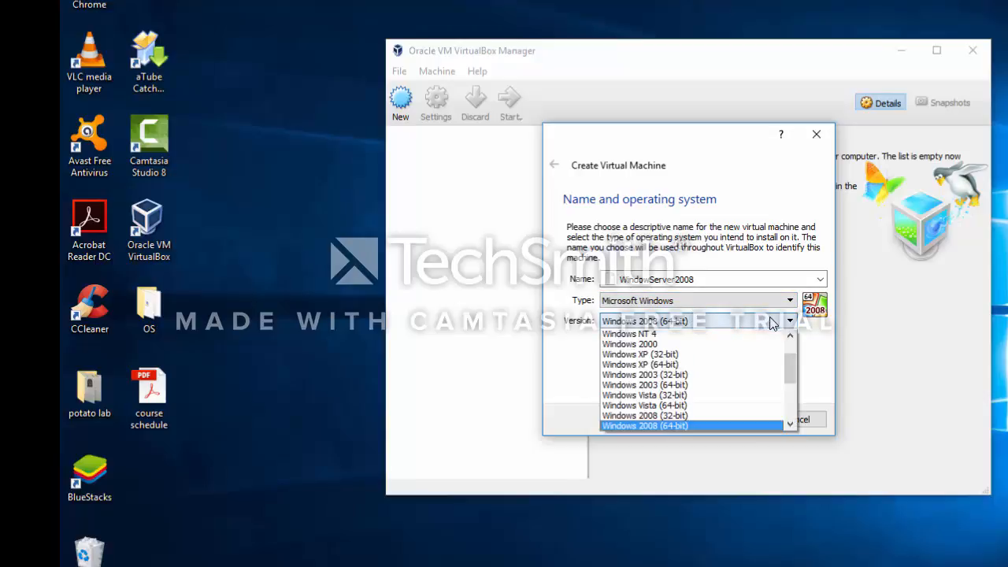
left_click(690, 418)
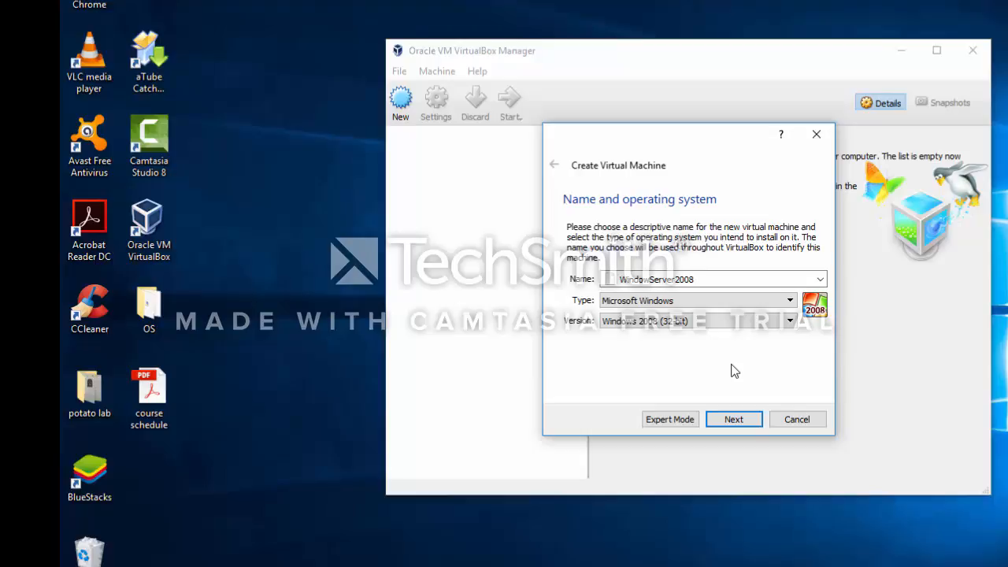
left_click(734, 420)
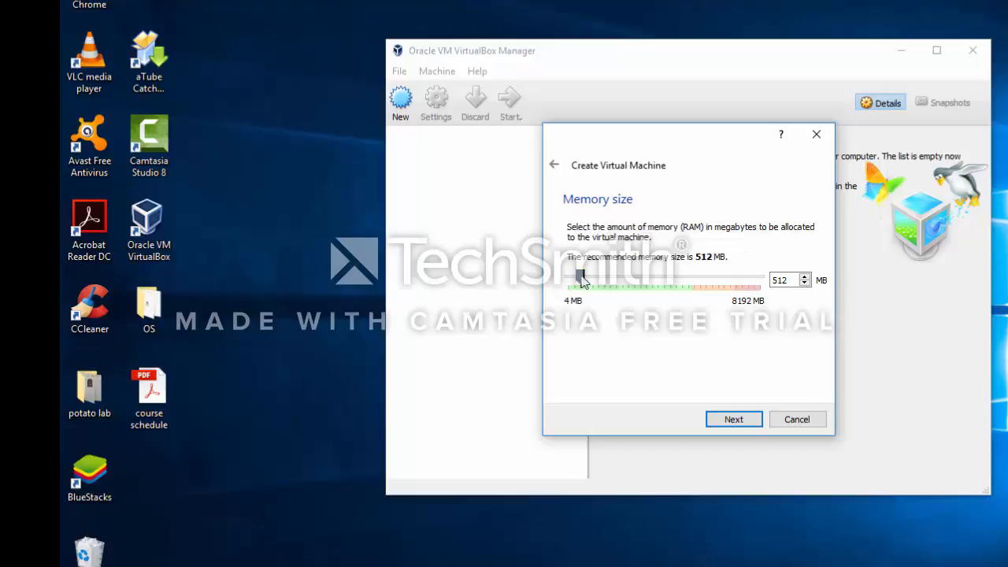
- Keep the recommended 512 MB of memory and choose to create a virtual hard disk now
mouse_move(584, 282)
left_mouse_down()
mouse_move(763, 286)
mouse_move(580, 292)
left_mouse_up()
left_click(734, 420)
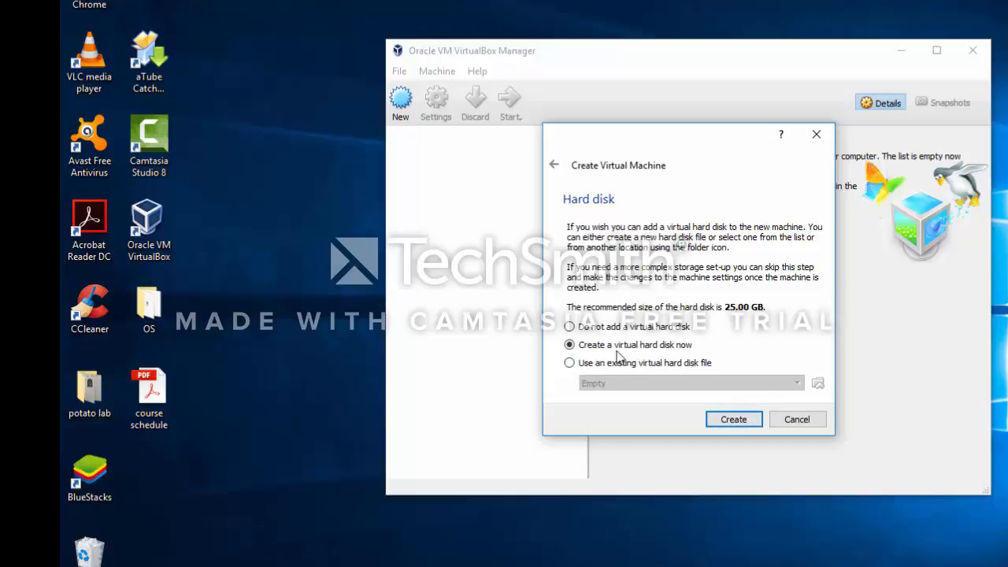
left_click(732, 421)
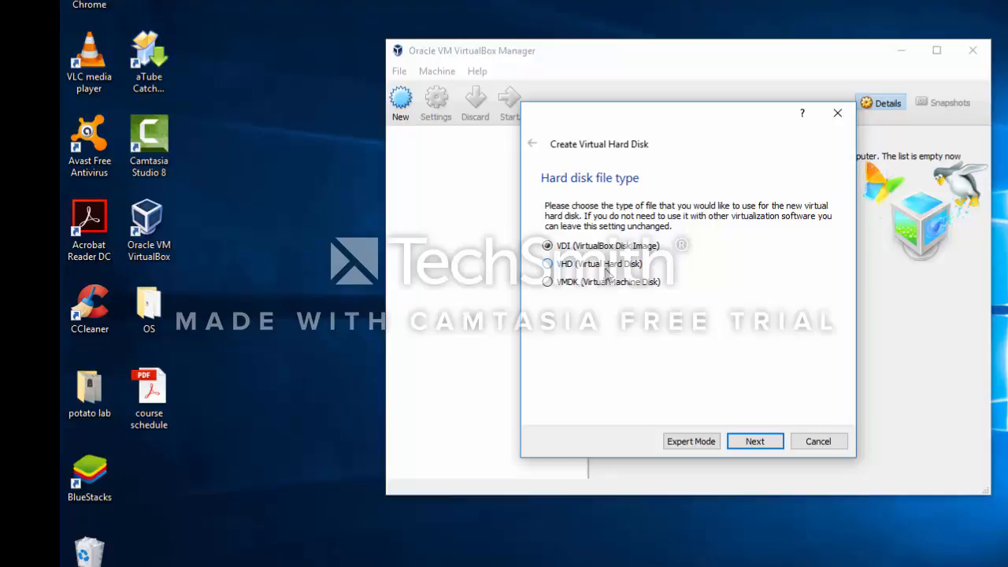
- Choose VHD (Virtual Hard Disk) as the disk file type with dynamically allocated storage
left_click(602, 290)
left_click(553, 265)
left_click(750, 440)
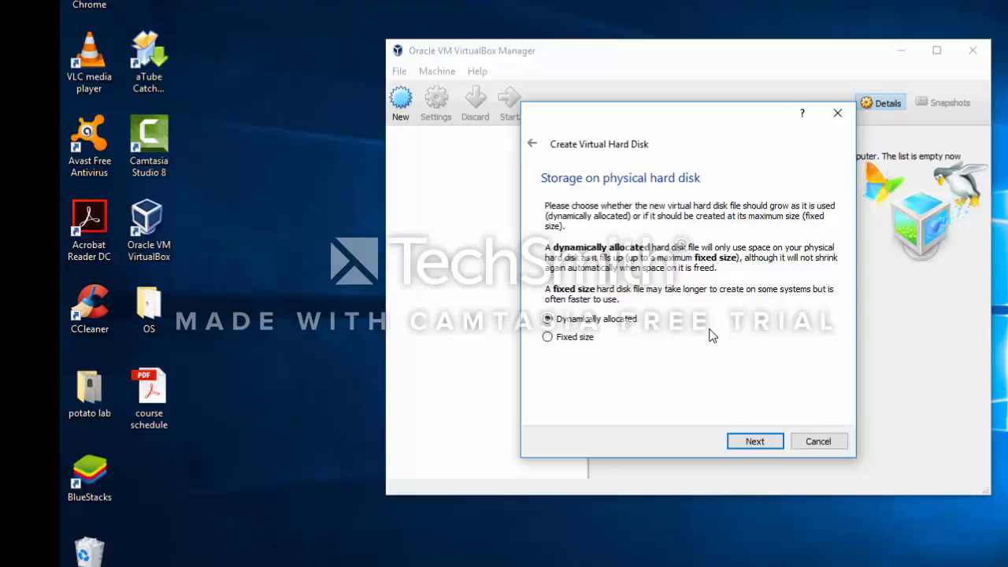
left_click(745, 442)
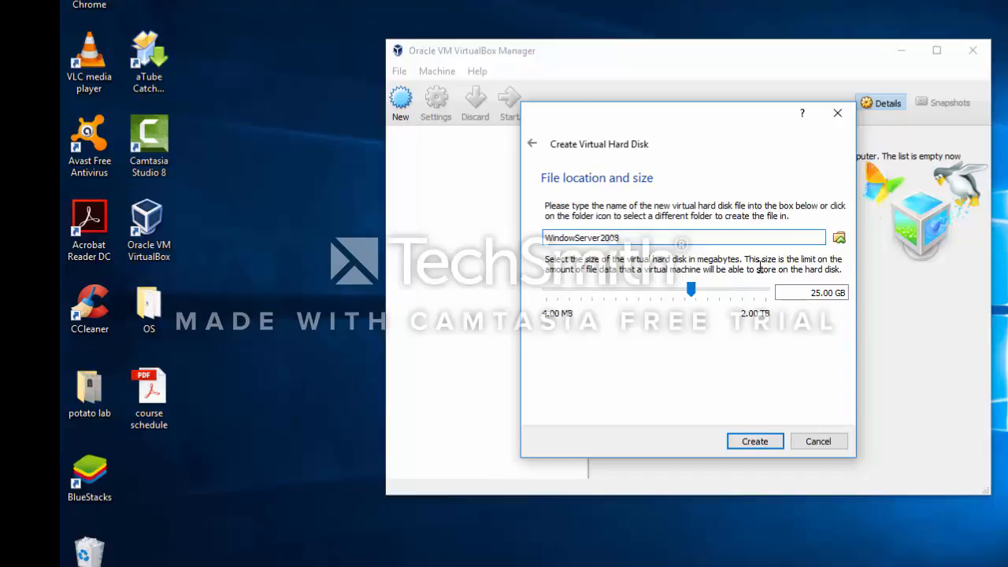
- Set the virtual hard disk size to 20.13 GB and create the disk
mouse_move(719, 309)
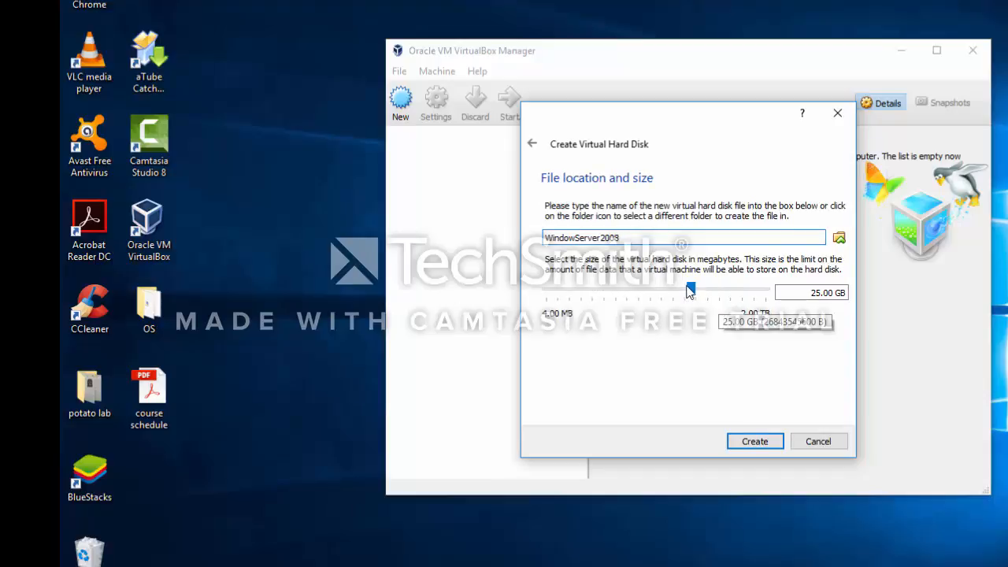
mouse_move(691, 291)
left_mouse_down()
mouse_move(675, 293)
mouse_move(687, 293)
left_mouse_up()
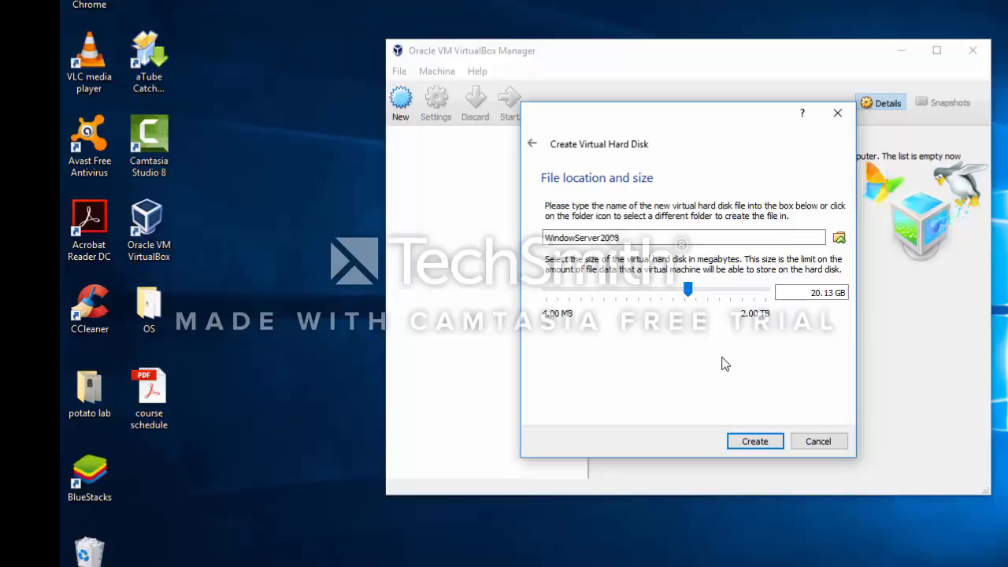
left_click(744, 439)
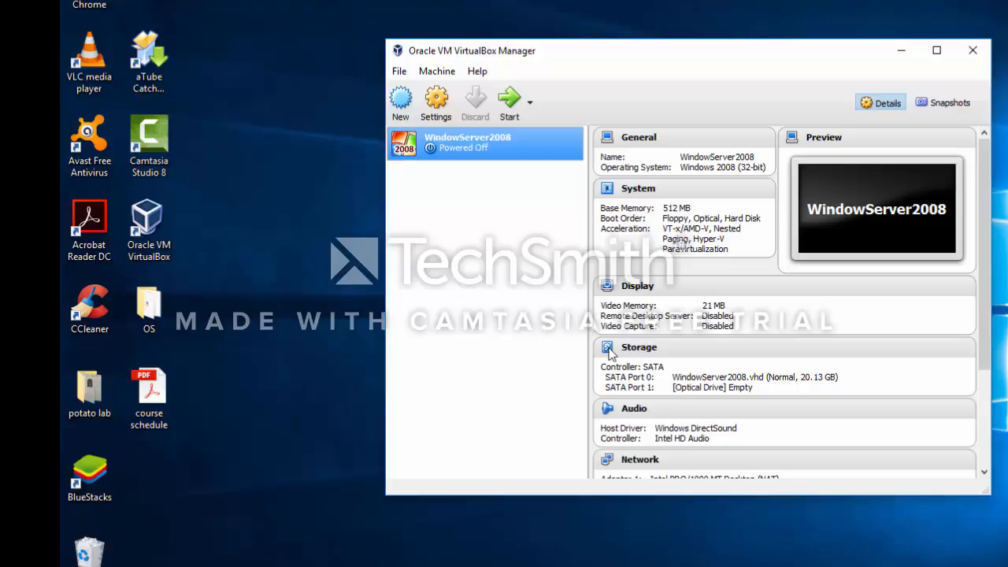
- Launch the WindowServer2008 machine with WindowsServer 2008.iso from the OS folder as its start-up disk
double_click(495, 152)
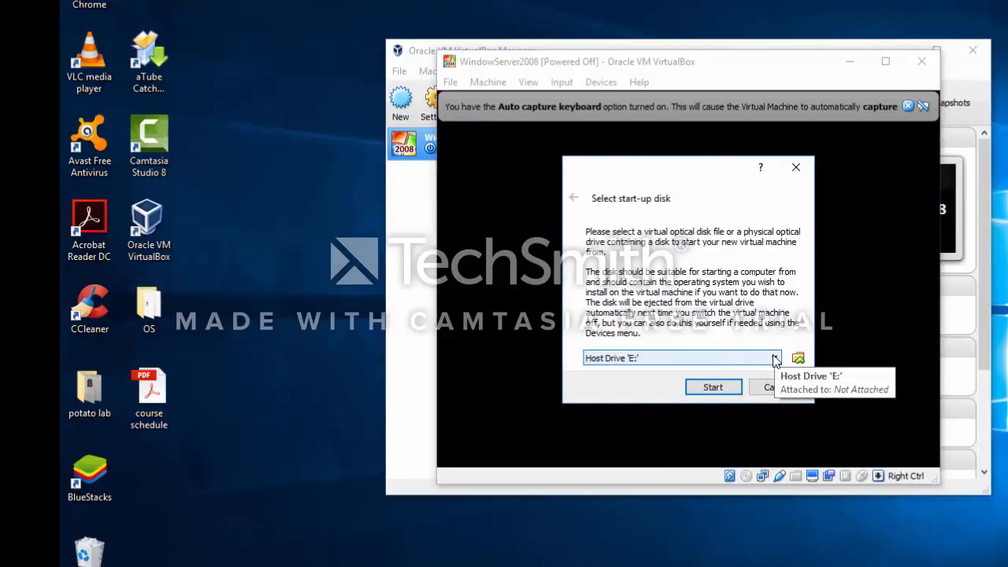
left_click(798, 358)
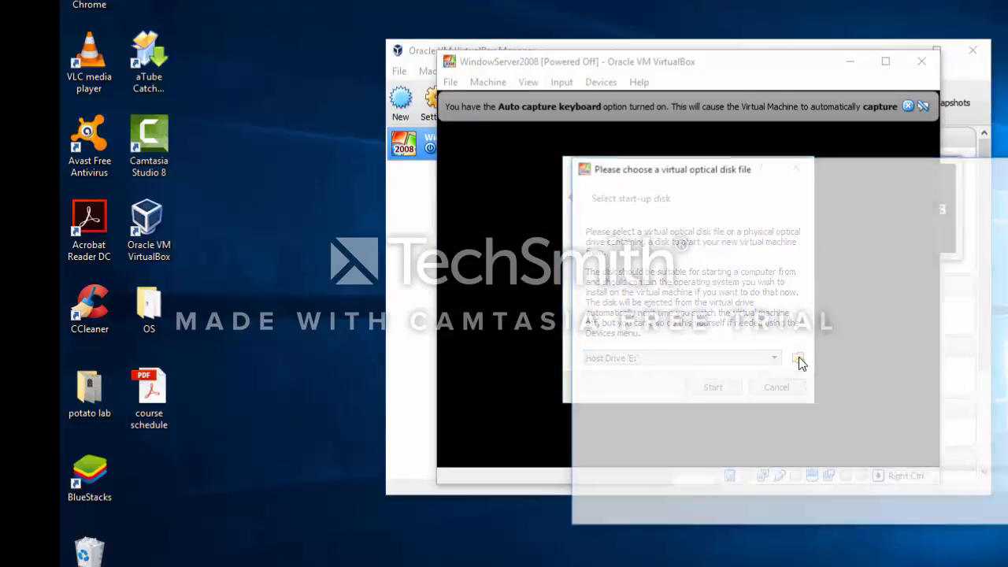
left_click(789, 317)
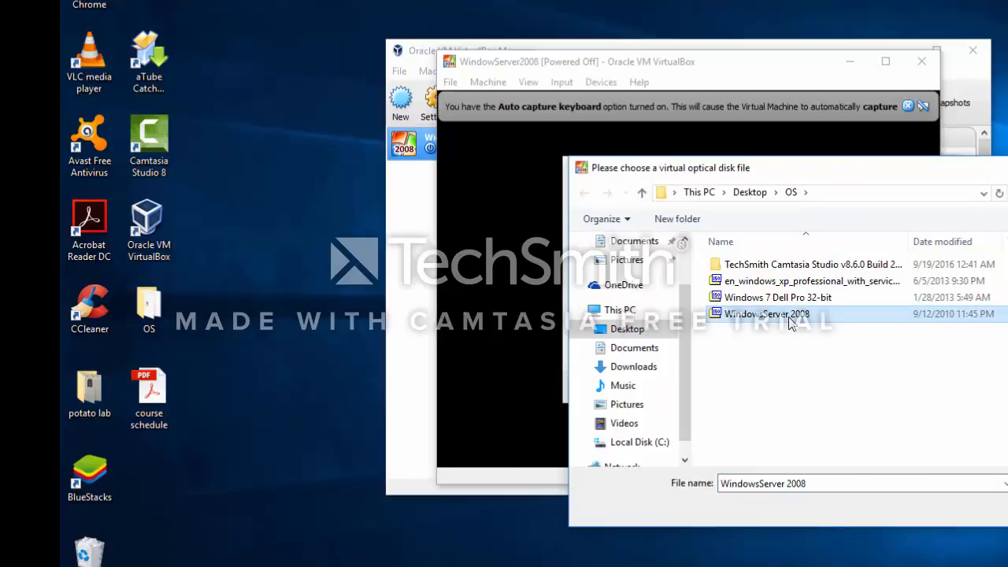
left_click(1007, 507)
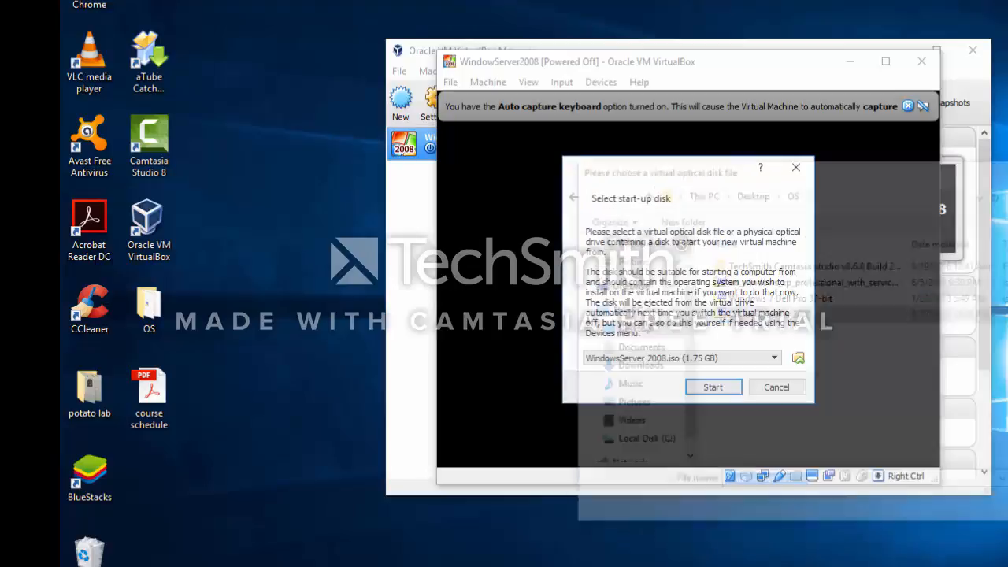
left_click(725, 392)
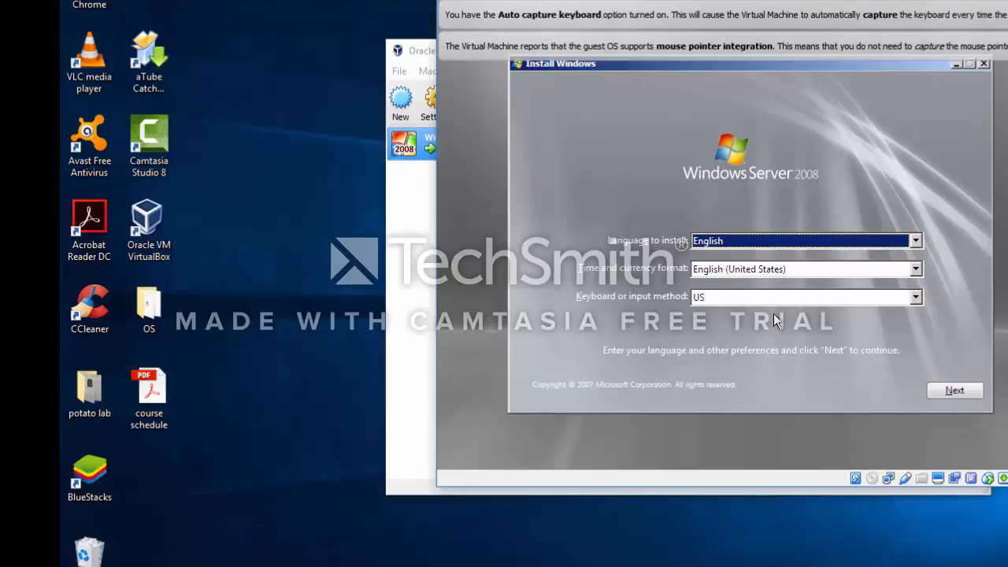
- Begin the installation with the default English and US settings, choosing Windows Server 2008 Enterprise (Full Installation)
left_click(953, 390)
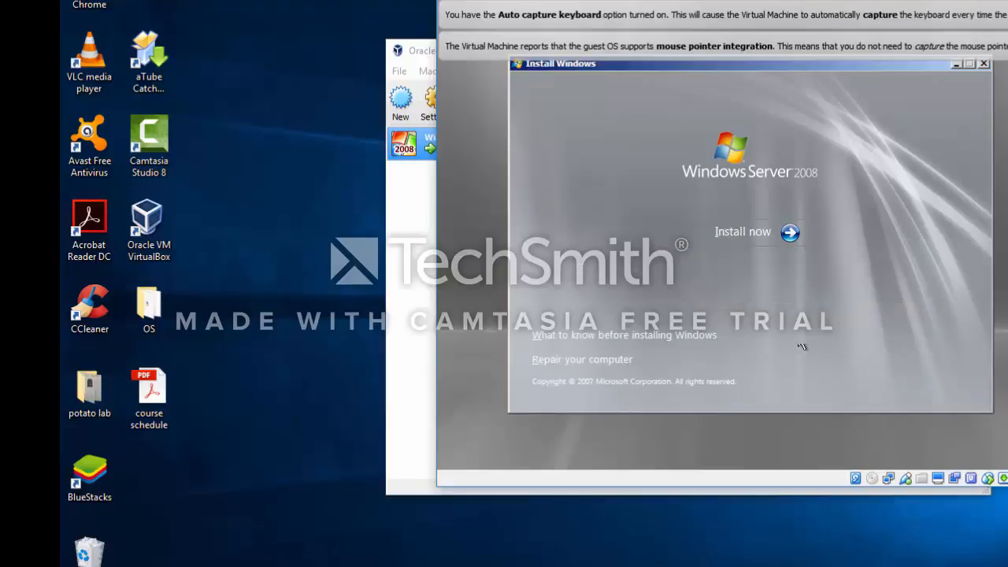
left_click(761, 234)
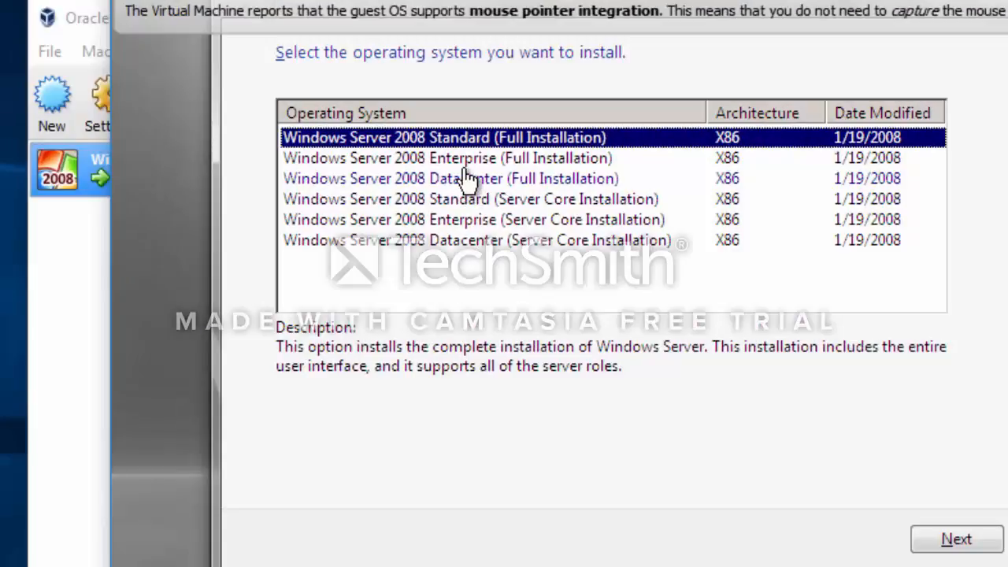
left_click(465, 160)
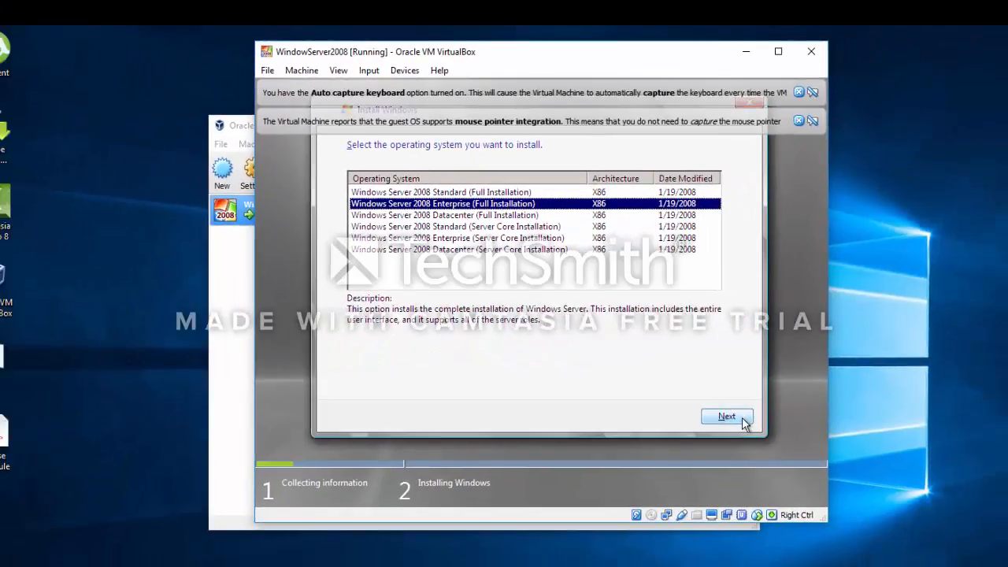
left_click(956, 539)
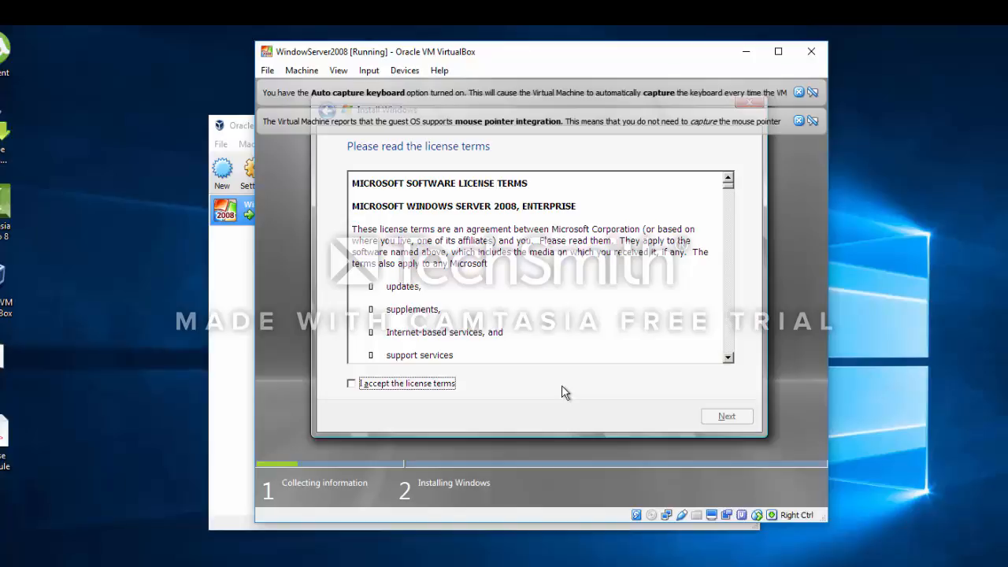
- Accept the license terms and choose the Custom (advanced) installation type
left_click(442, 390)
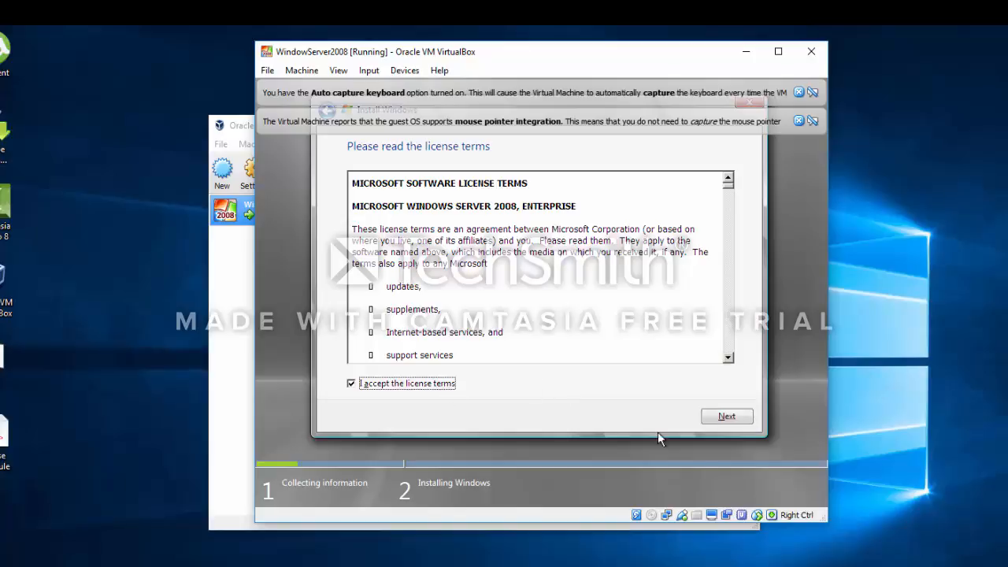
left_click(722, 419)
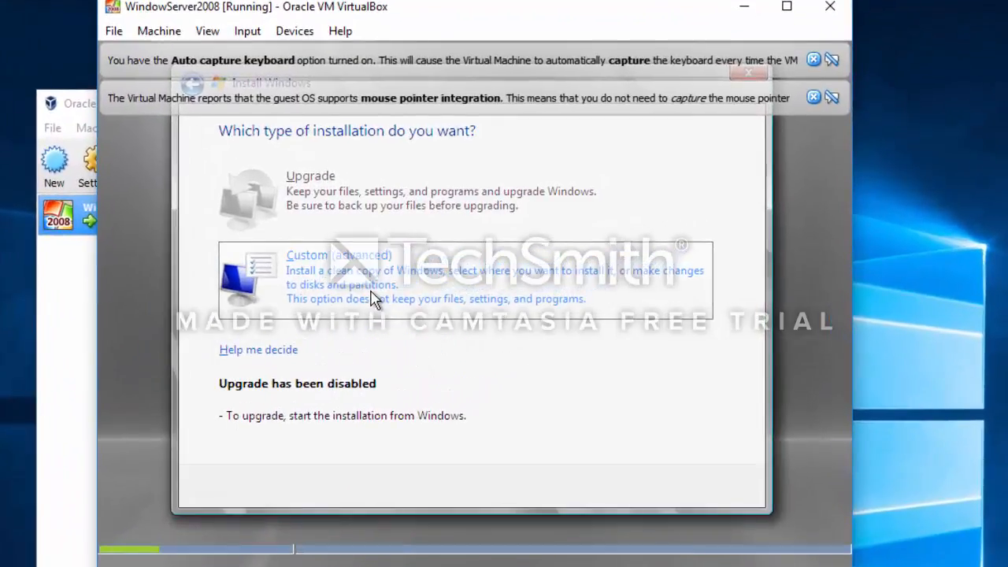
left_click(374, 298)
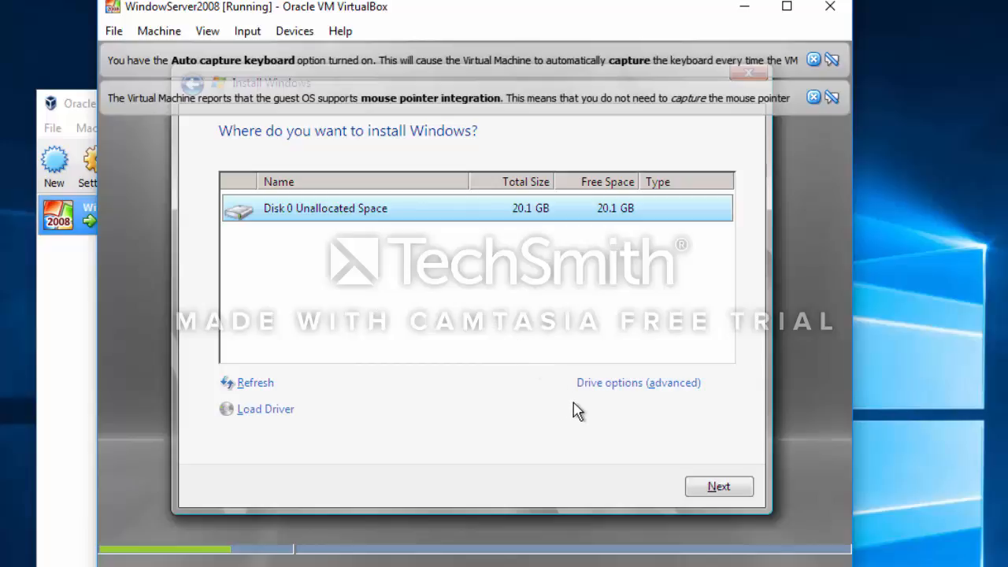
- Create a new 10612 MB partition (about 10.4 GB) in the unallocated space of Disk 0
left_click(599, 385)
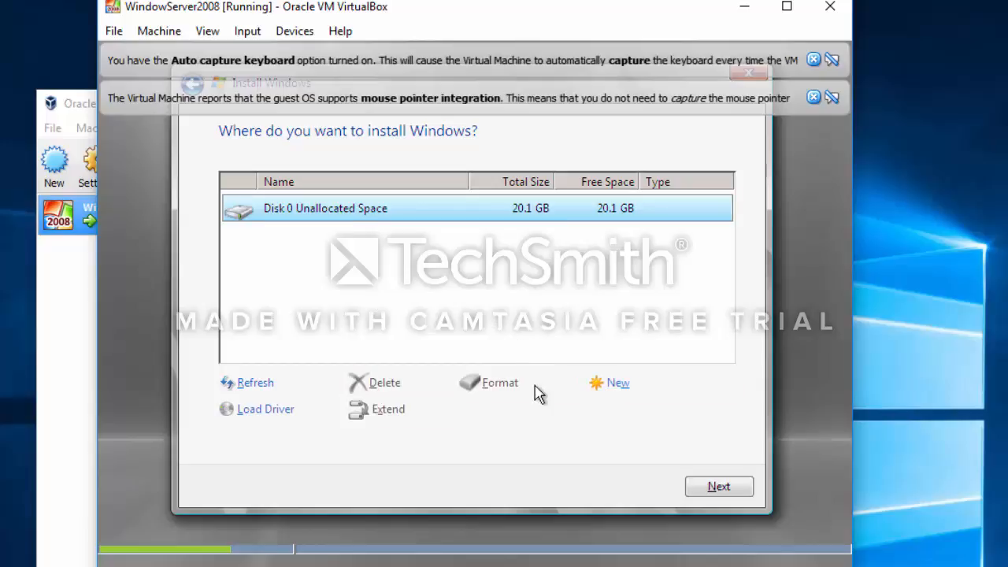
left_click(602, 384)
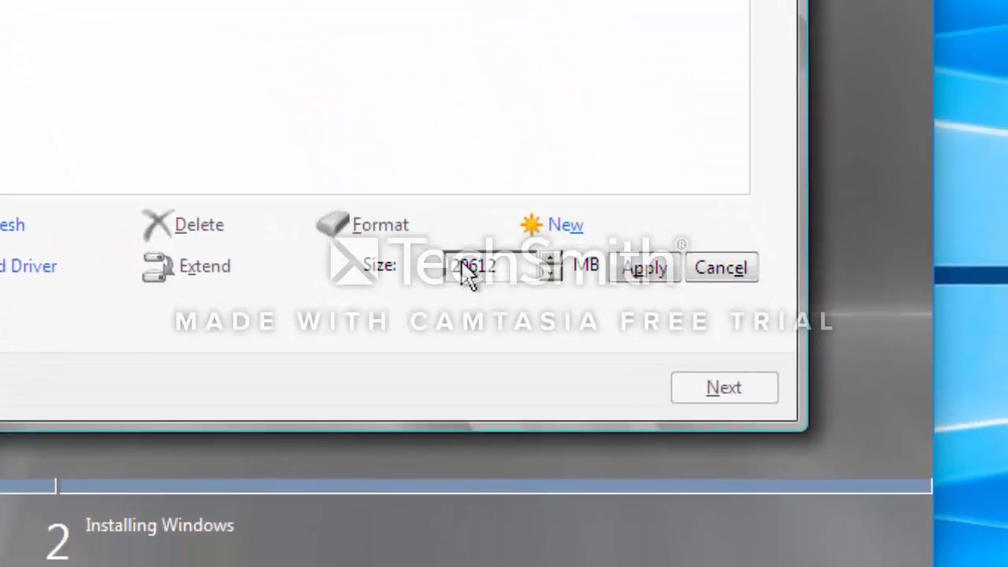
left_click(459, 261)
key("BackSpace")
type("1")
left_click(646, 269)
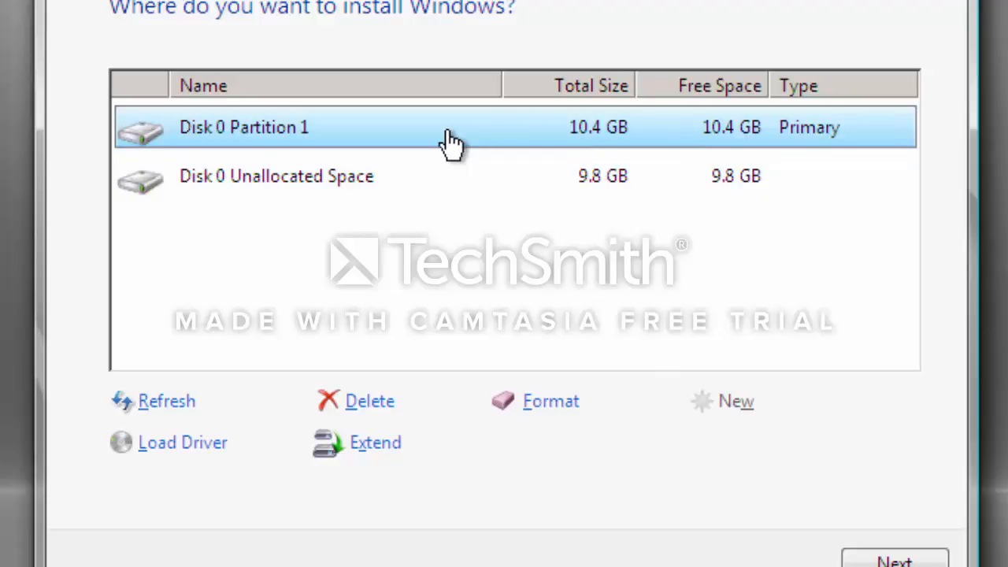
- Select Disk 0 Partition 1 as the install location and start installing Windows
left_click(339, 197)
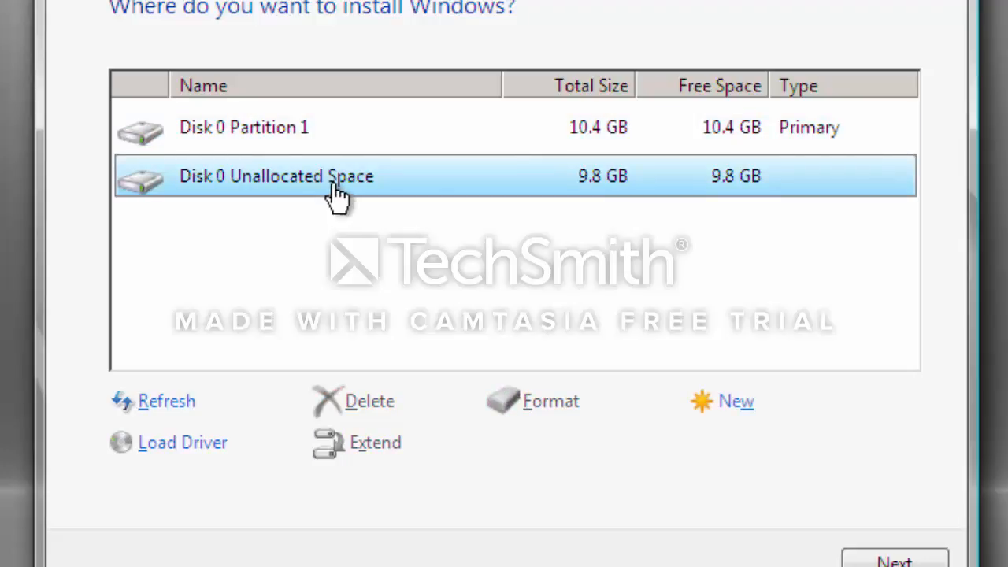
left_click(273, 140)
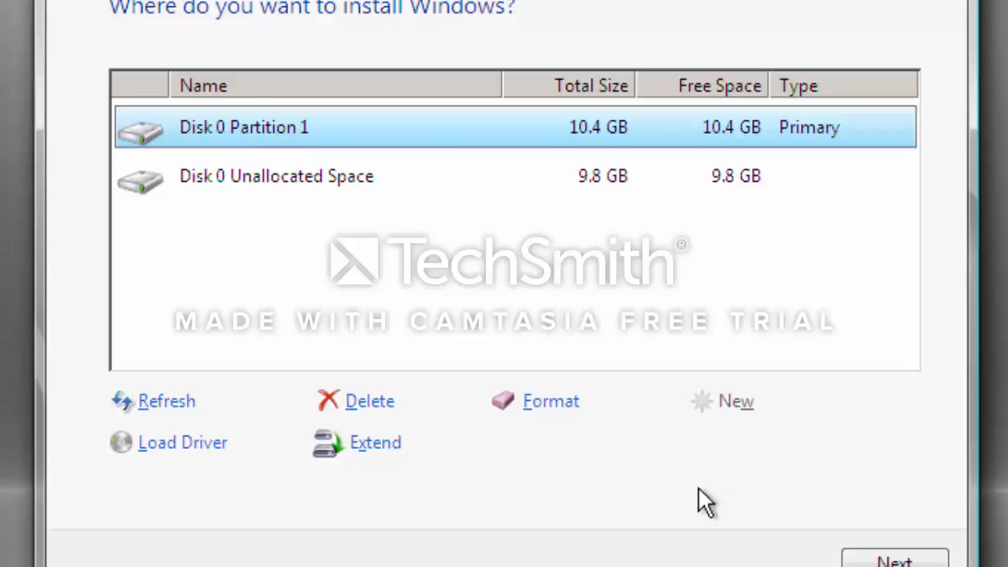
left_click(847, 562)
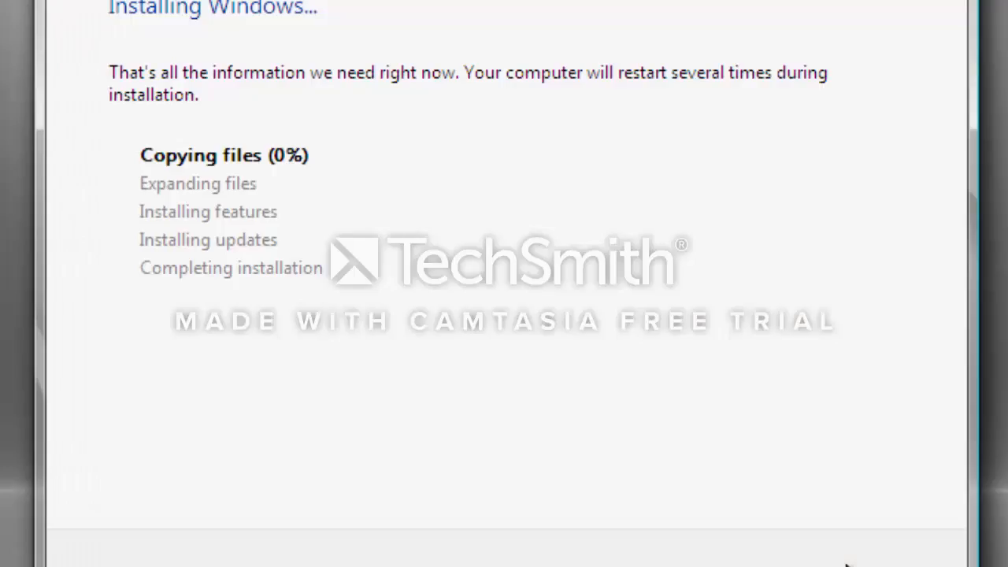
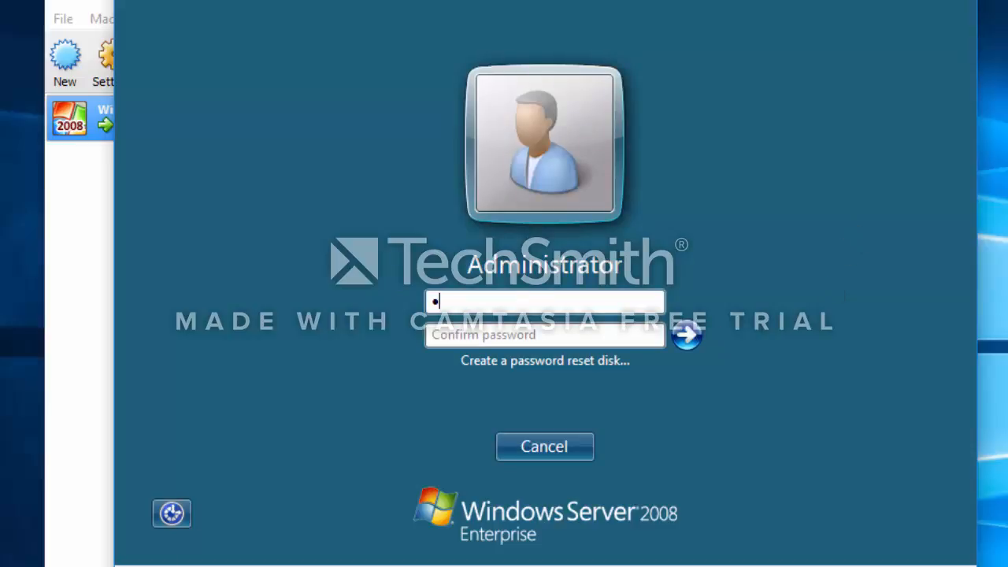
- Enter and confirm a new password for the Administrator account and continue to the server desktop
type("•••••••••")
key("Tab")
type("••••••")
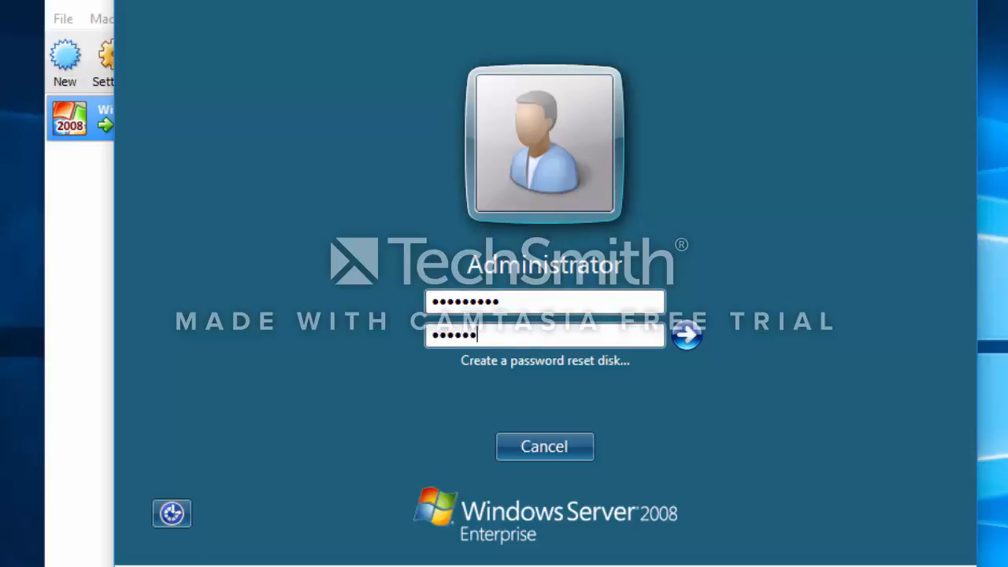
type("••••")
left_click(687, 335)
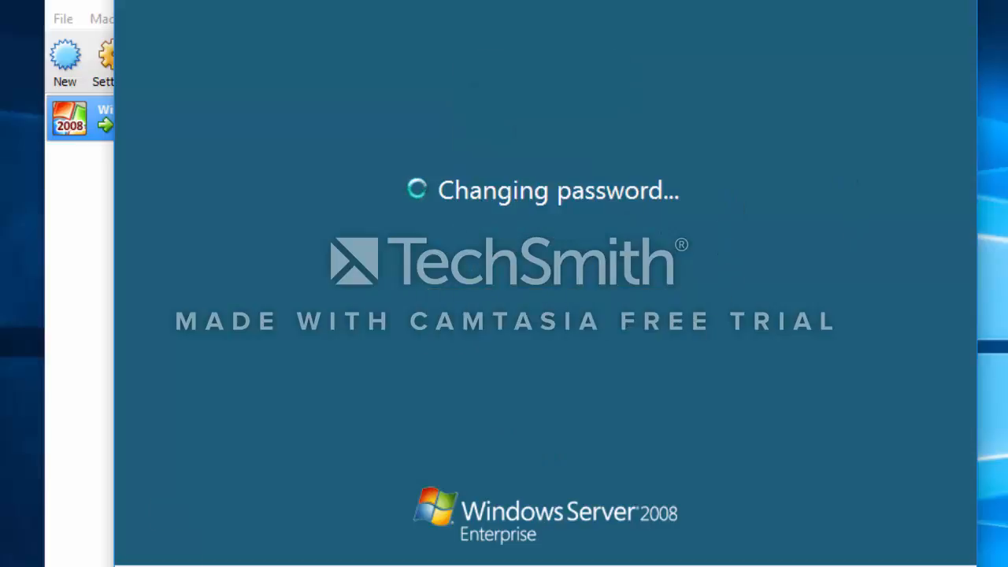
left_click(543, 441)
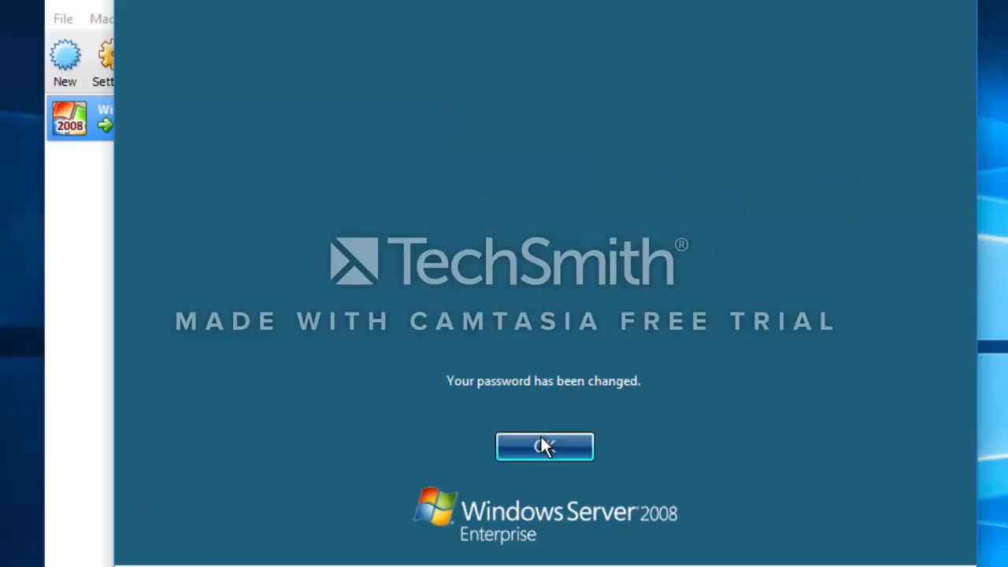
left_click(544, 446)
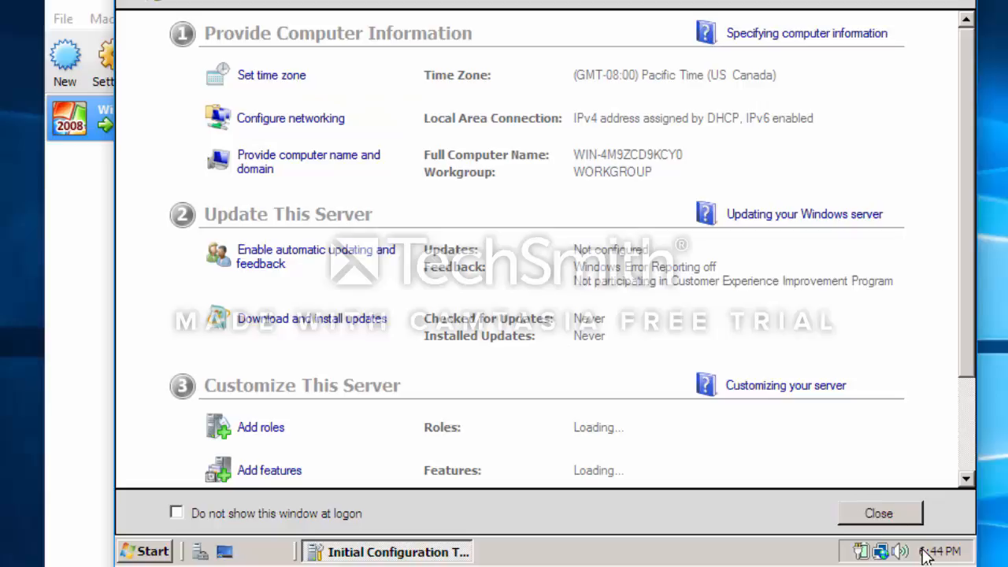
- Set the server's time zone to (GMT-04:00) La Paz
mouse_move(930, 557)
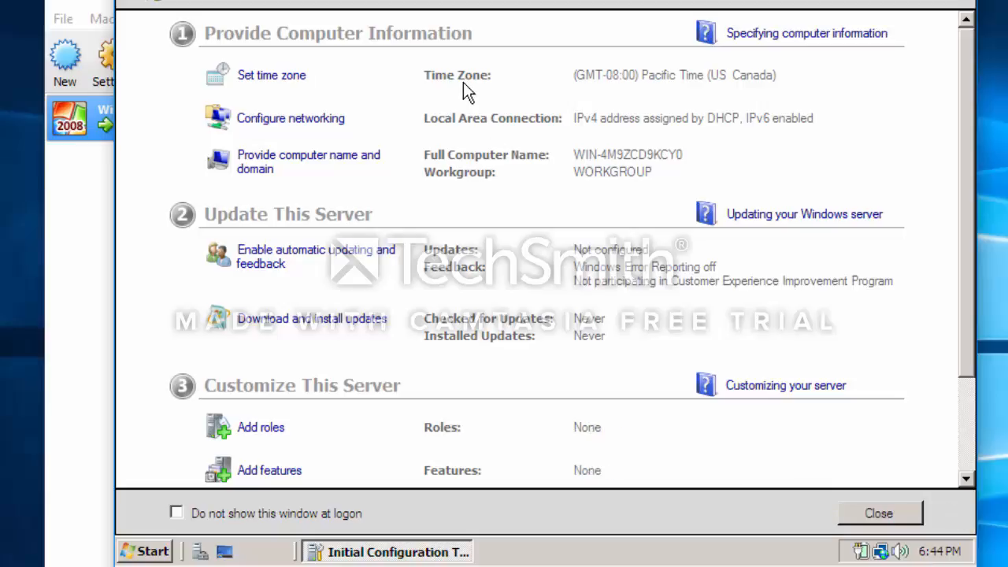
left_click(291, 87)
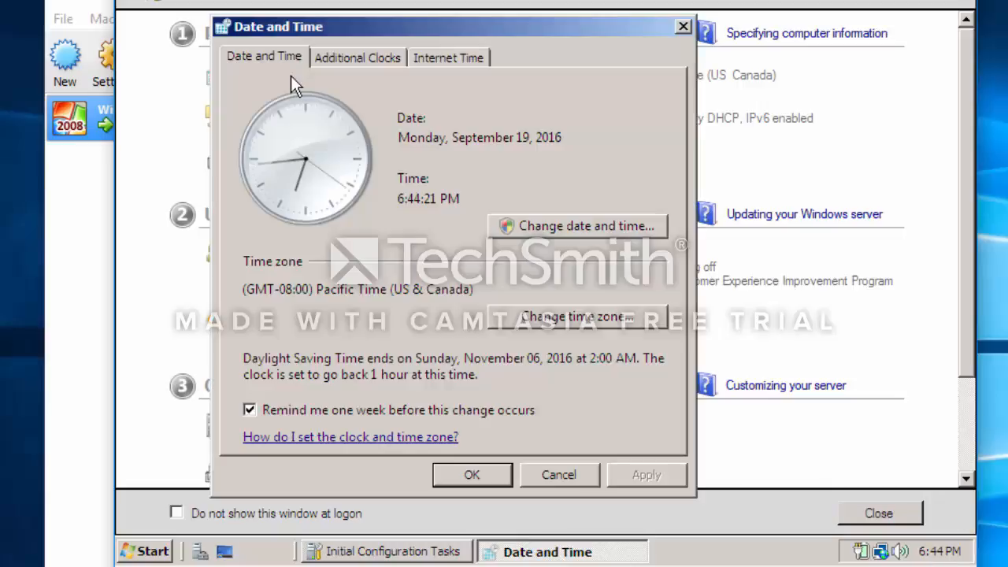
left_click(589, 323)
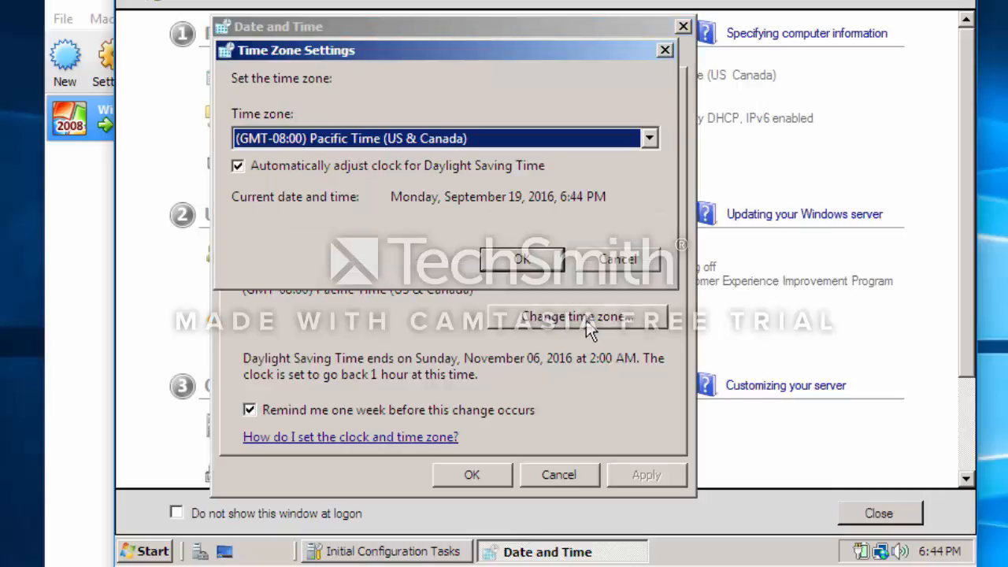
left_click(649, 142)
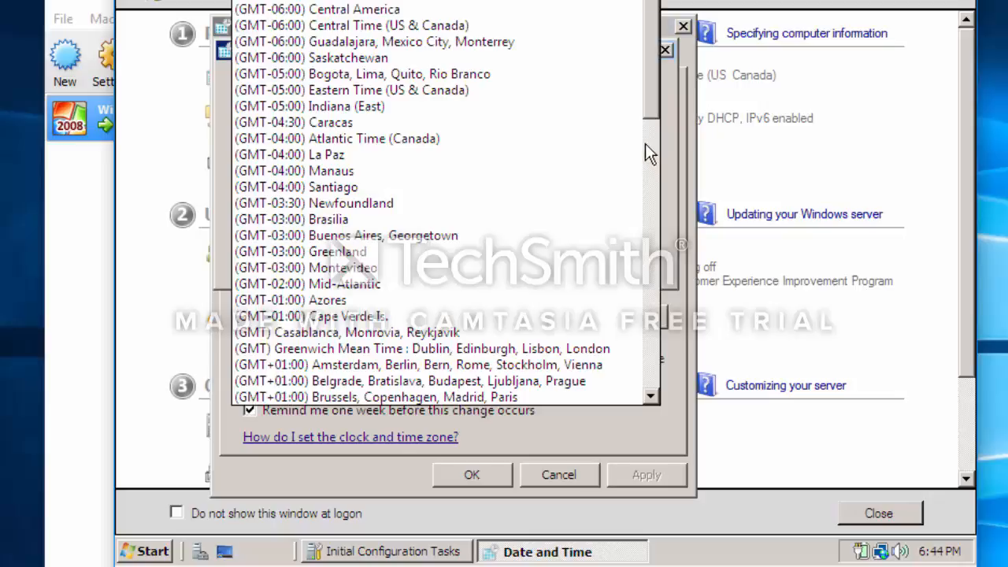
left_click(370, 162)
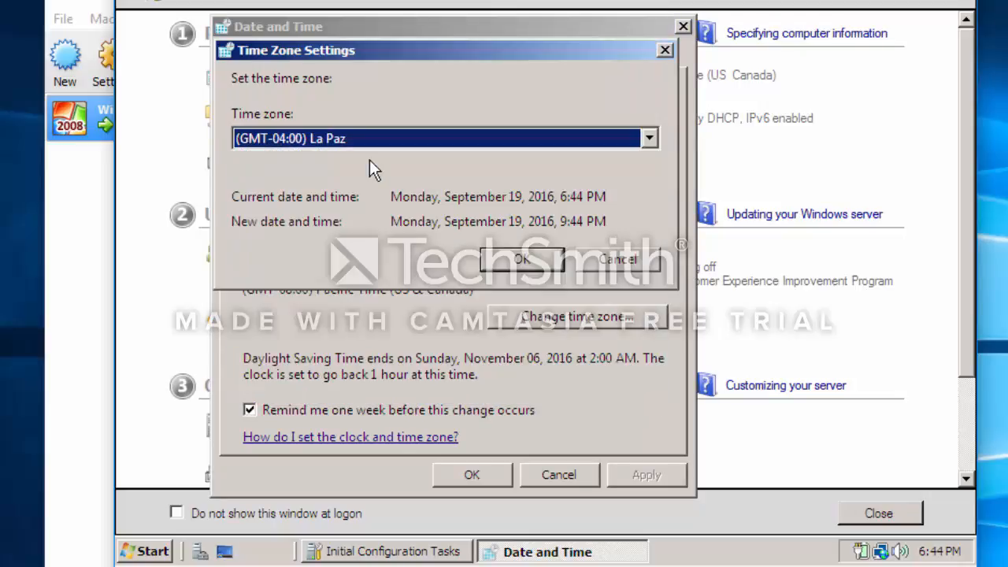
left_click(504, 262)
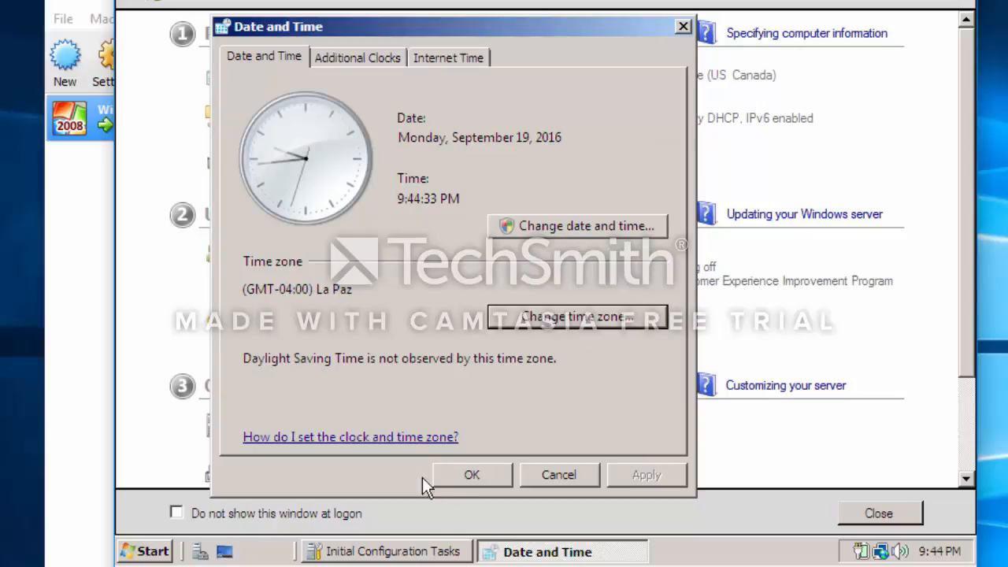
left_click(463, 478)
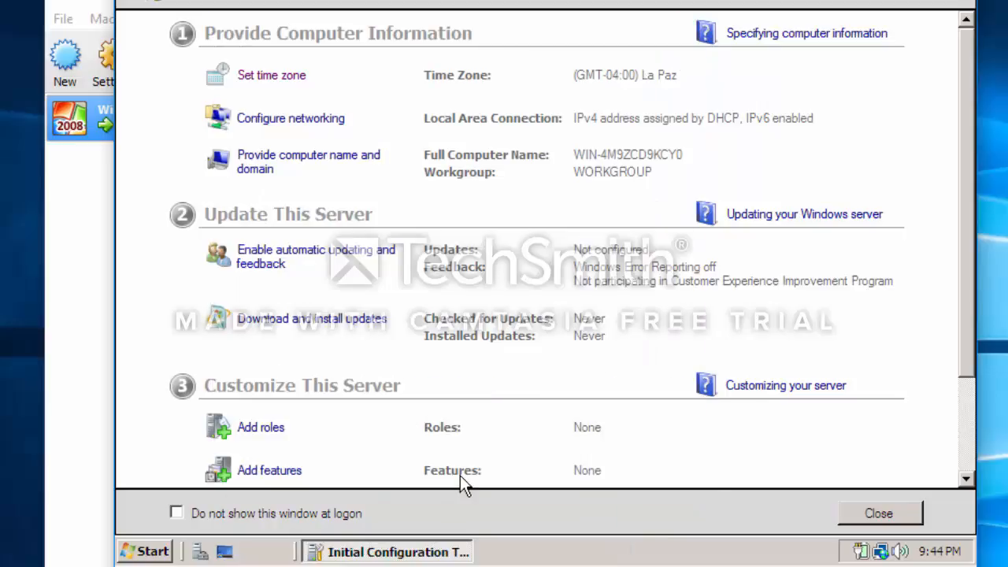
- Open the computer name and domain settings and enter Winserver08 as the computer description
left_click(328, 167)
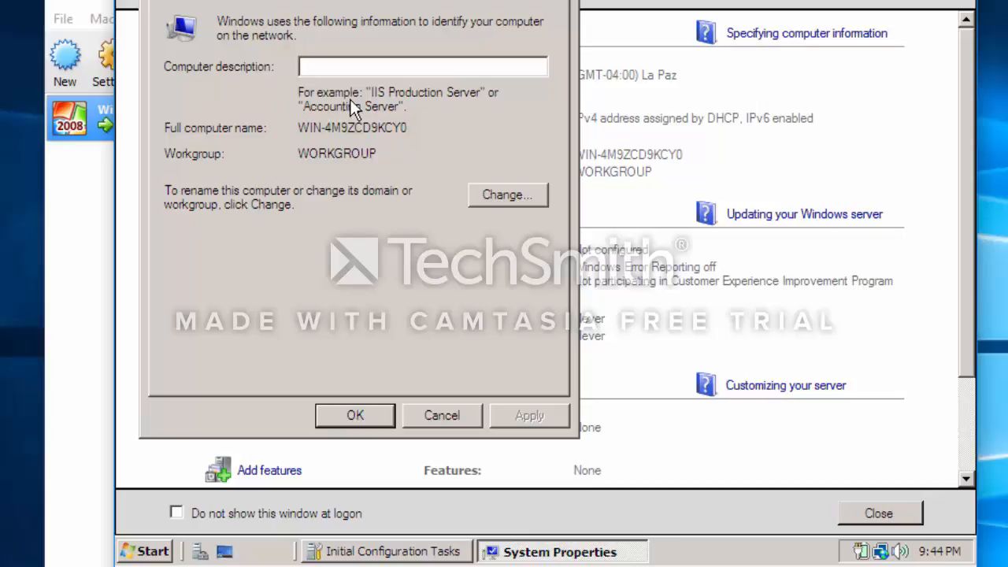
type("Winse")
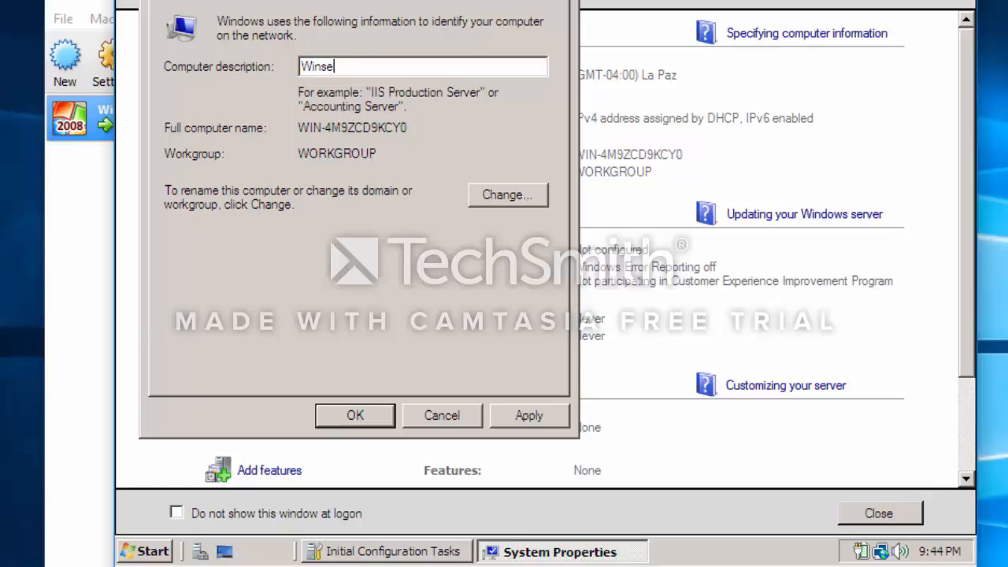
type("rver08")
- Change the computer name to WinServer08, apply the system changes and restart the server immediately
left_click(506, 195)
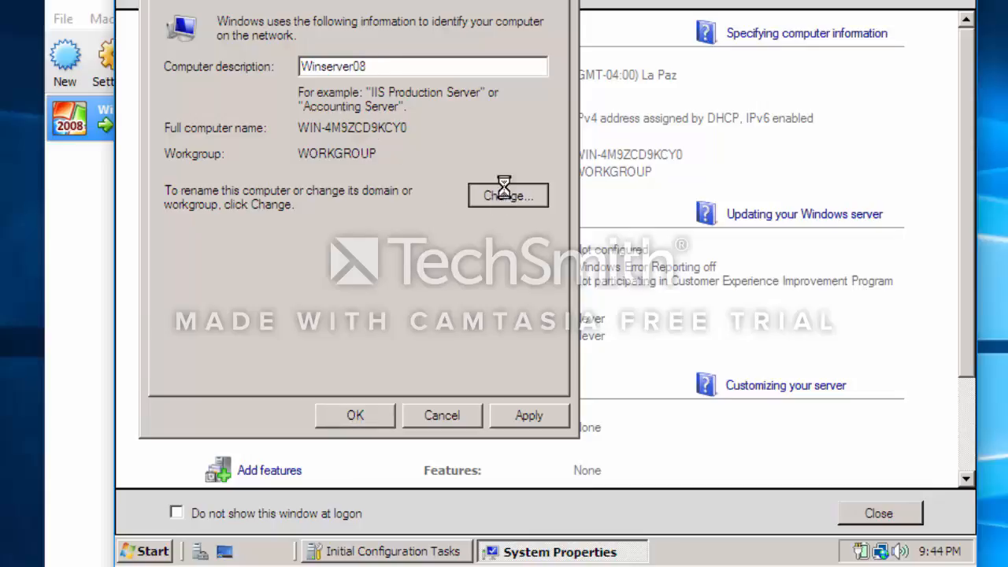
left_click(317, 104)
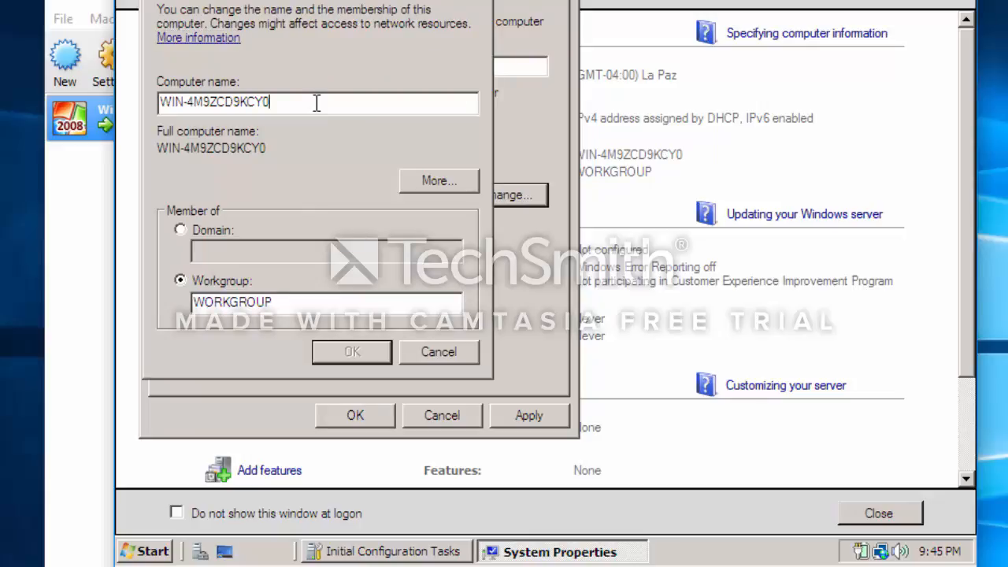
key("BackSpace")
key("BackSpace")
key("BackSpace")
key("BackSpace")
key("BackSpace")
key("BackSpace")
key("BackSpace")
key("BackSpace")
key("BackSpace")
key("BackSpace")
key("BackSpace")
key("BackSpace")
key("BackSpace")
key("BackSpace")
key("BackSpace")
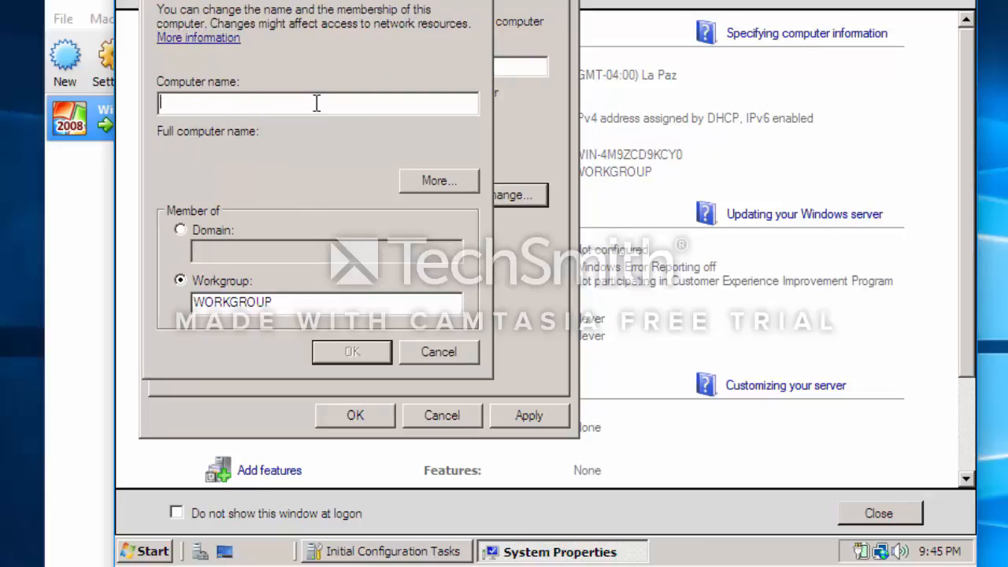
type("Win")
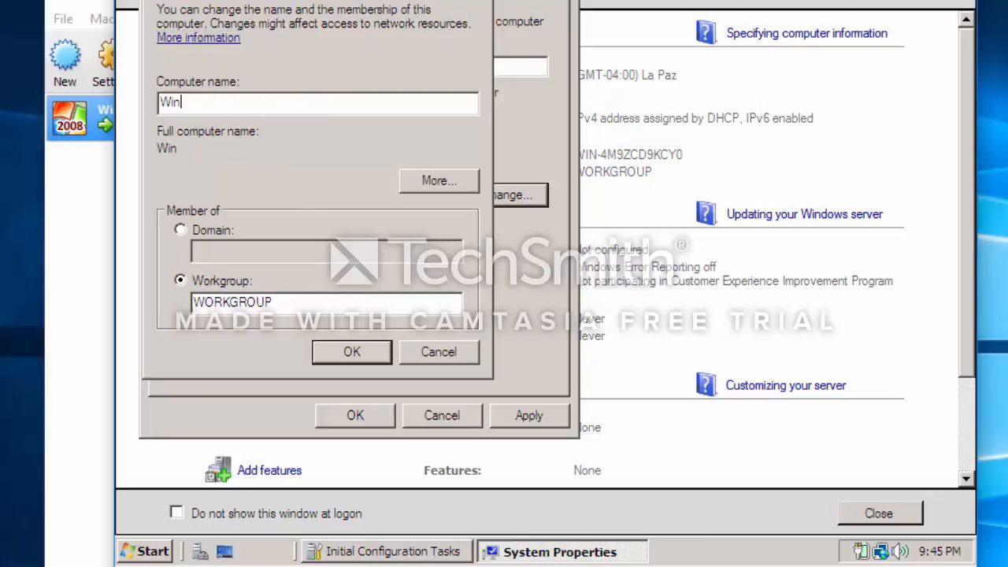
type("Serve")
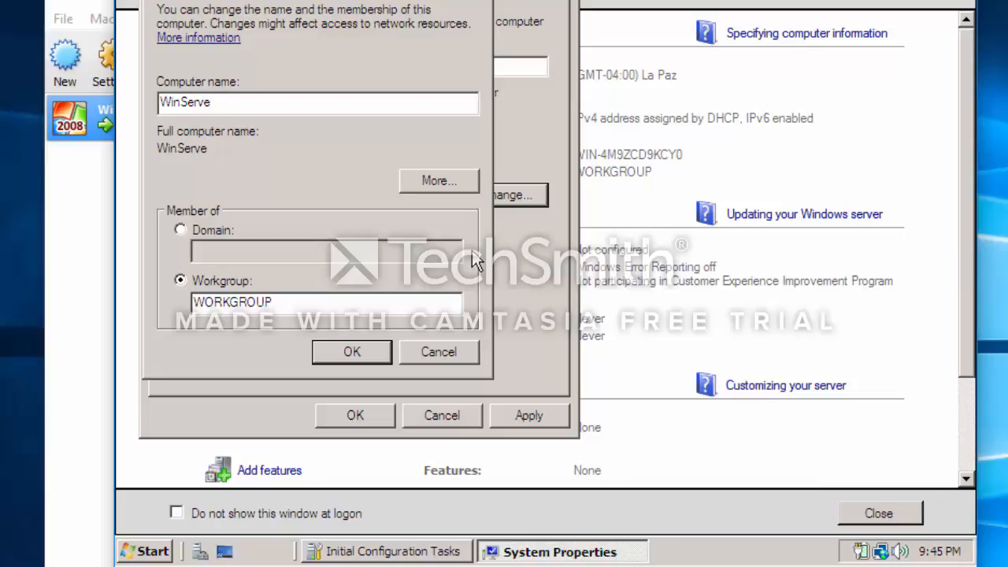
type("r08")
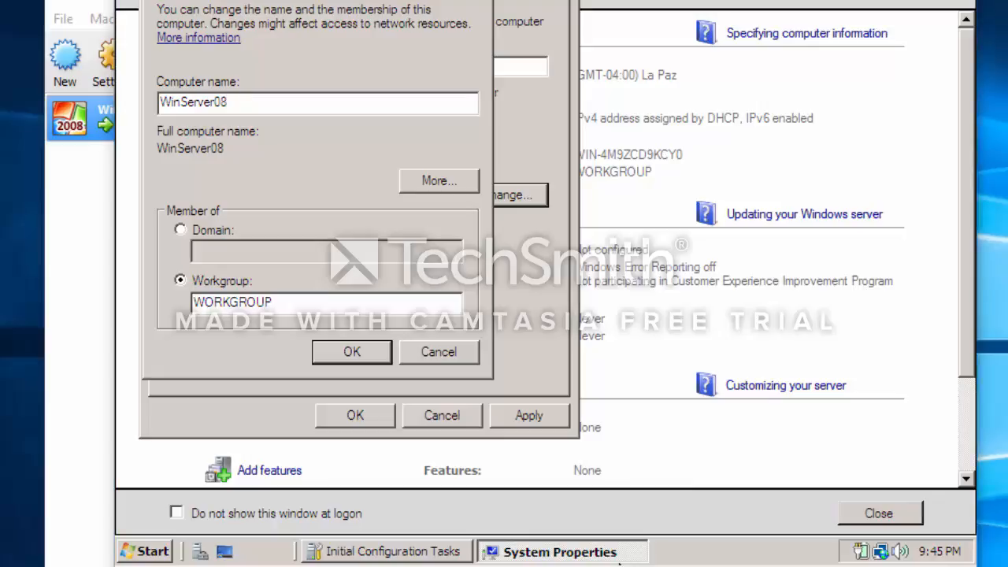
left_click(354, 353)
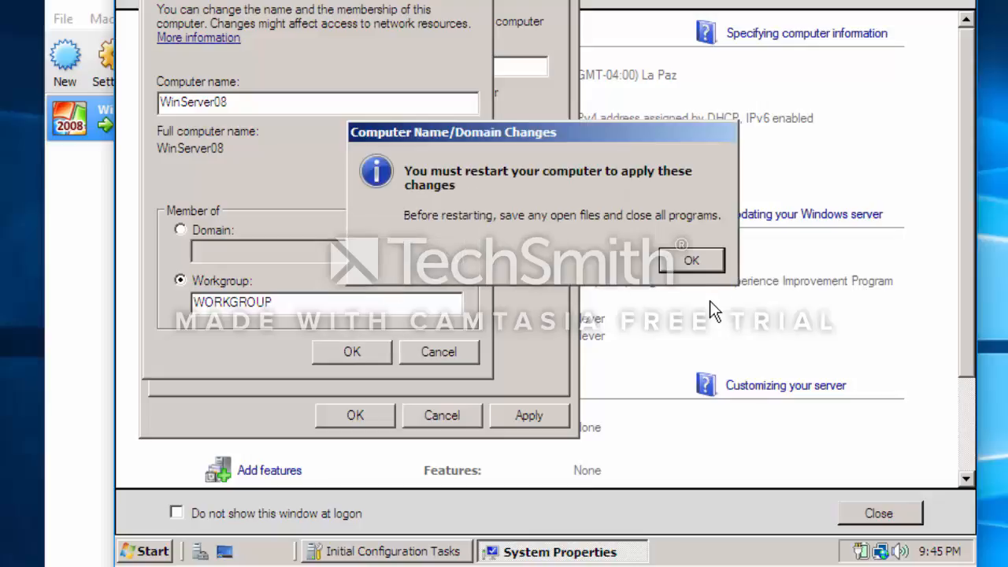
left_click(690, 264)
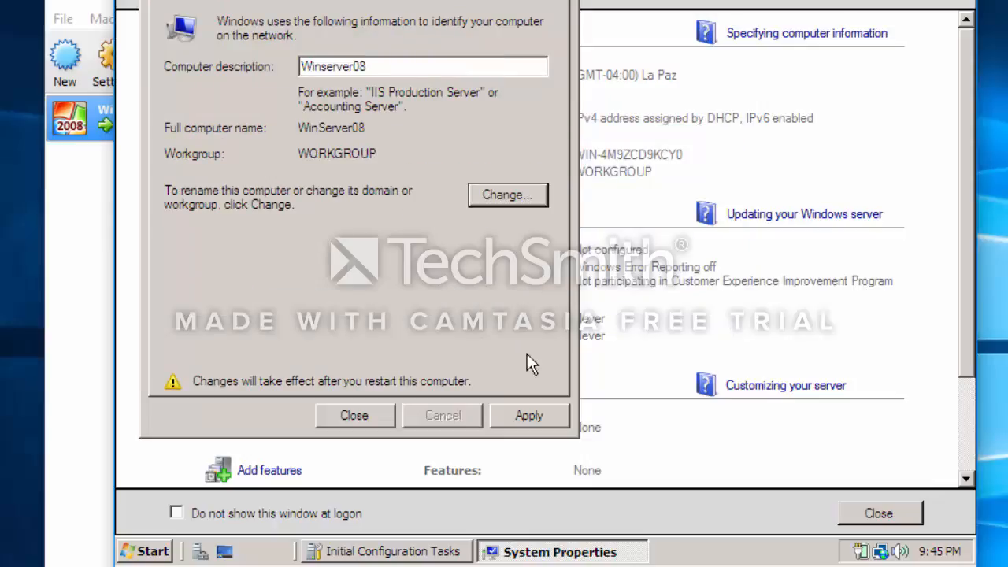
left_click(537, 411)
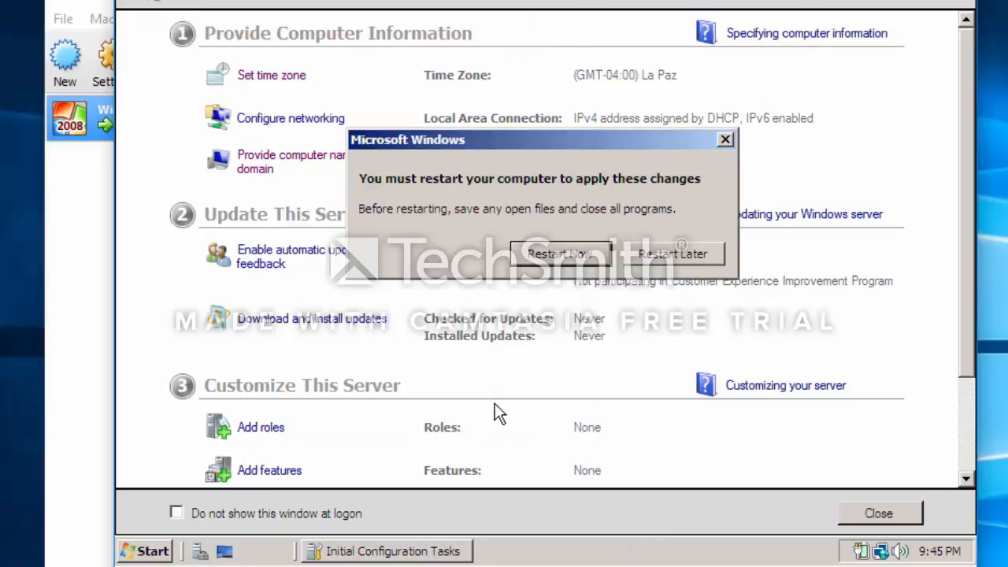
left_click(562, 263)
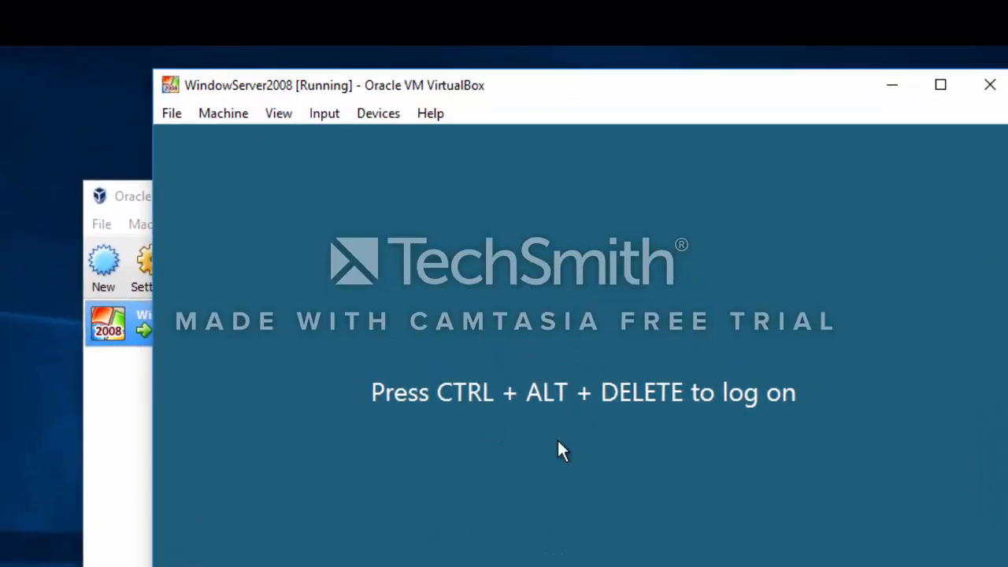
- Send Ctrl-Alt-Del to the virtual machine and log on as Administrator with the account password
left_click(331, 119)
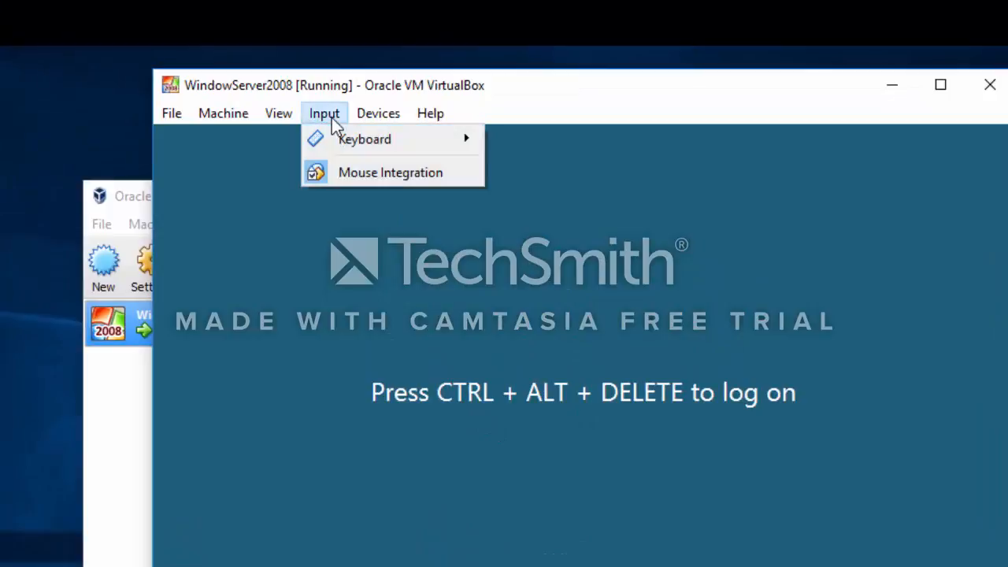
mouse_move(339, 136)
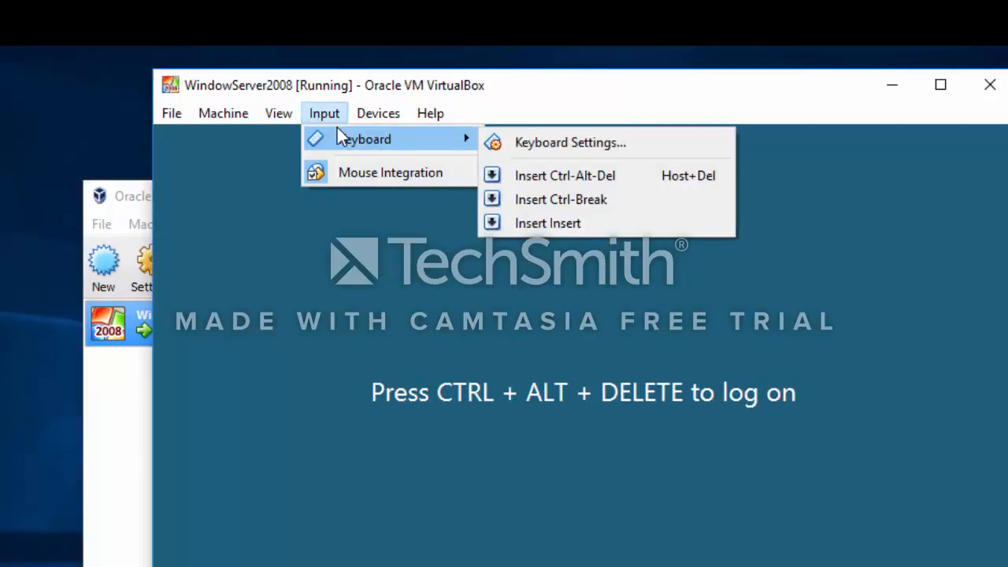
left_click(542, 181)
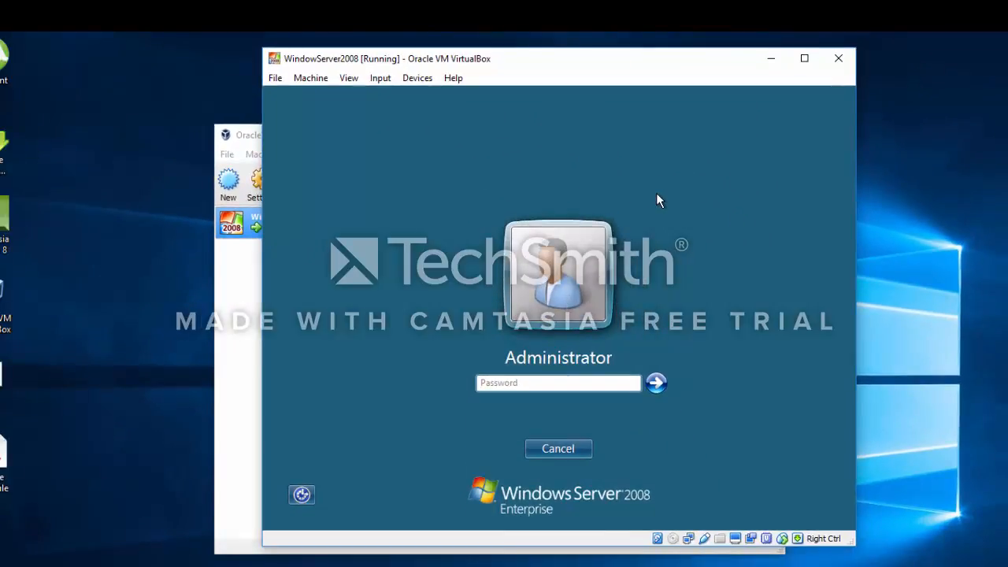
type("*********")
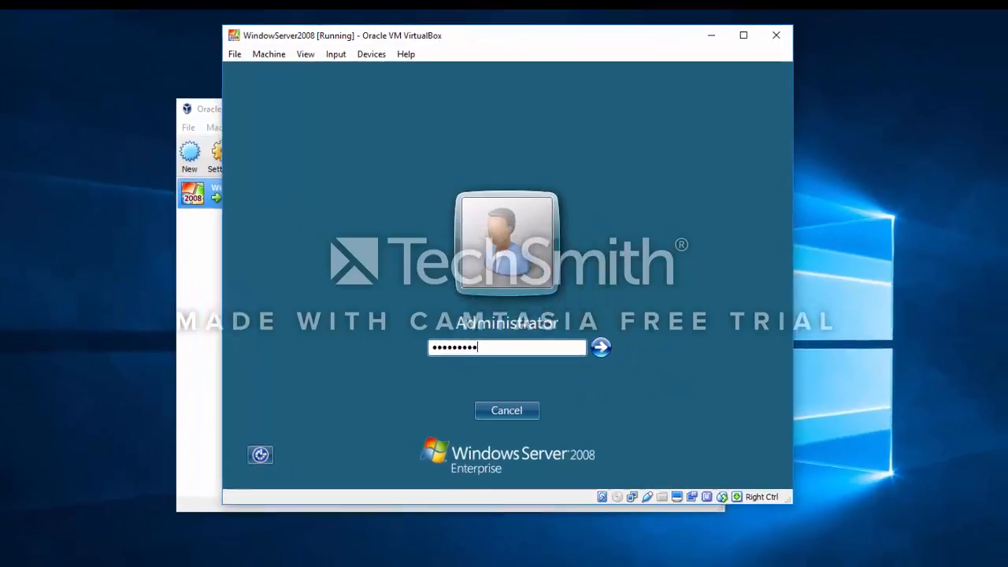
key("Return")
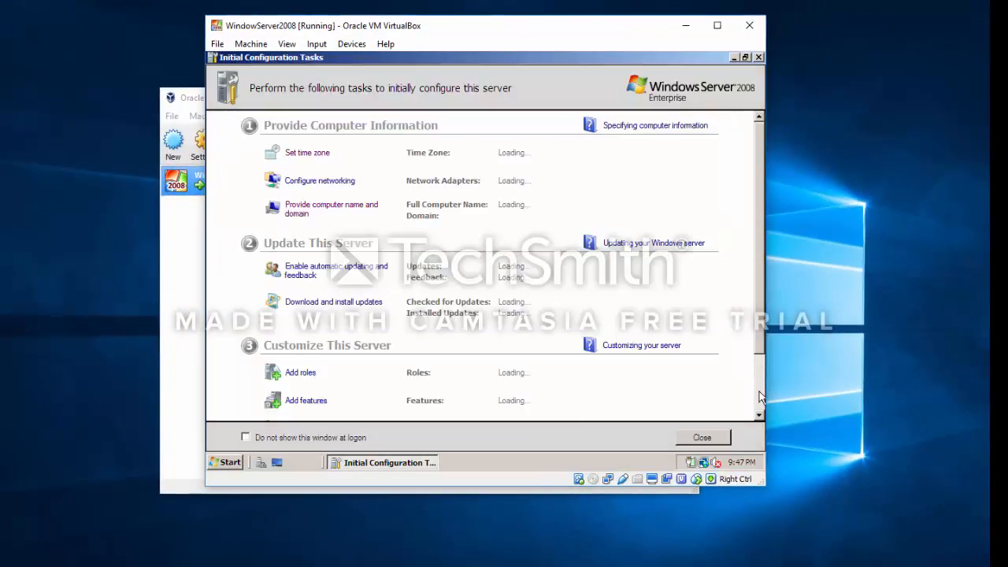
- Stop Initial Configuration Tasks from showing at logon, and close both that window and Server Manager
left_click(921, 555)
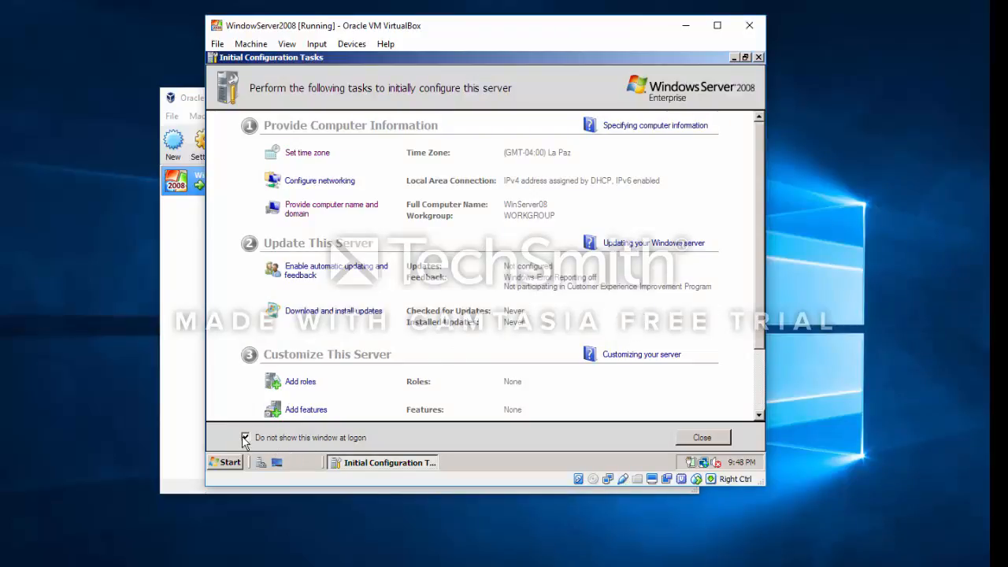
left_click(245, 438)
left_click_drag(759, 335, 761, 400)
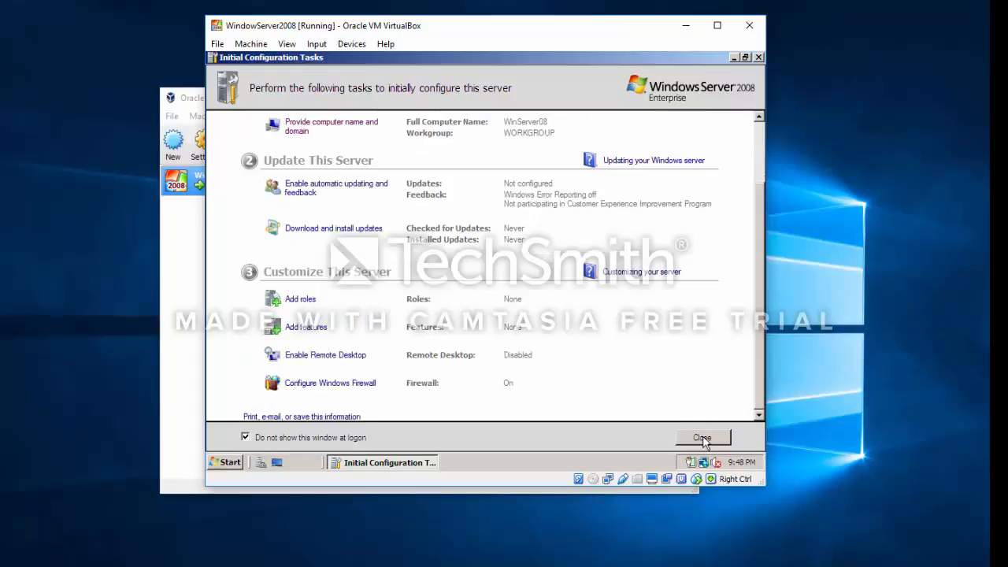
left_click(702, 438)
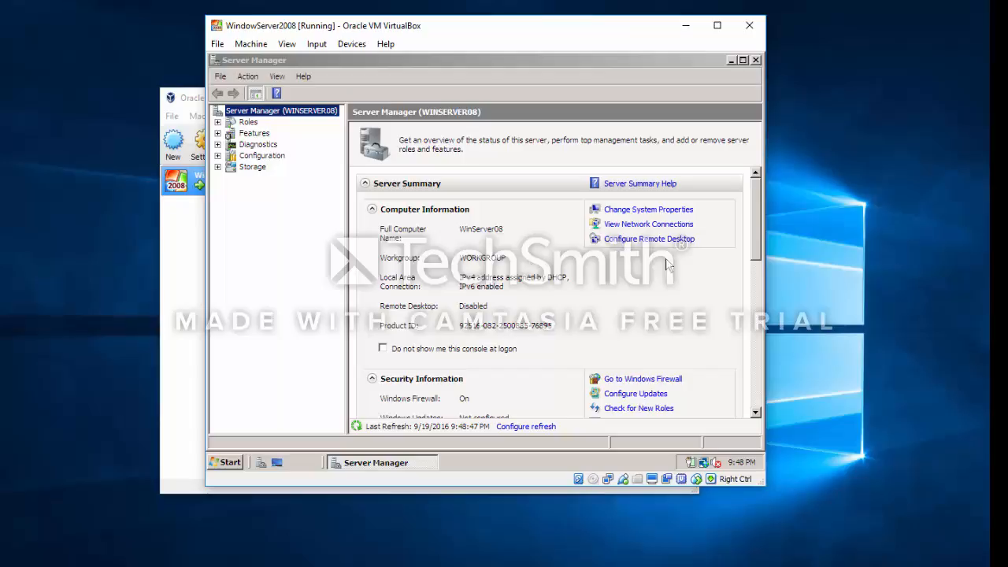
left_click_drag(751, 222, 751, 197)
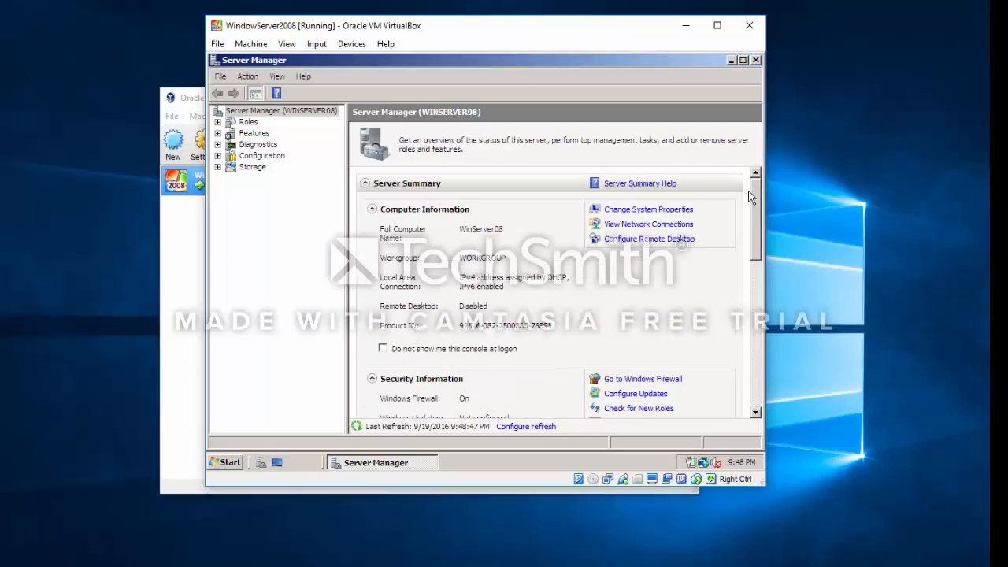
left_click(754, 61)
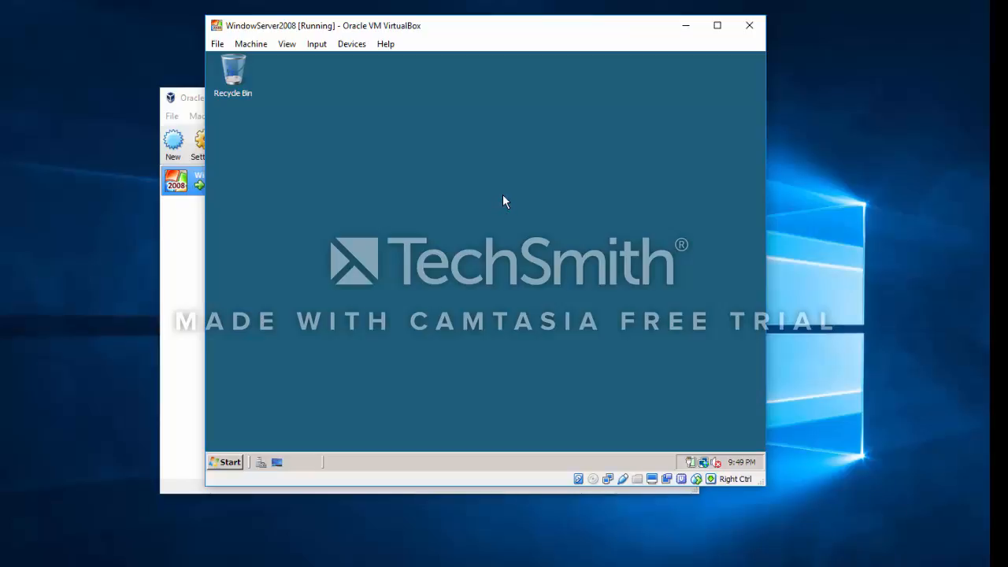
- Shut down the server with the comment "this is the end of the tutorial" and close VirtualBox Manager
left_click(230, 462)
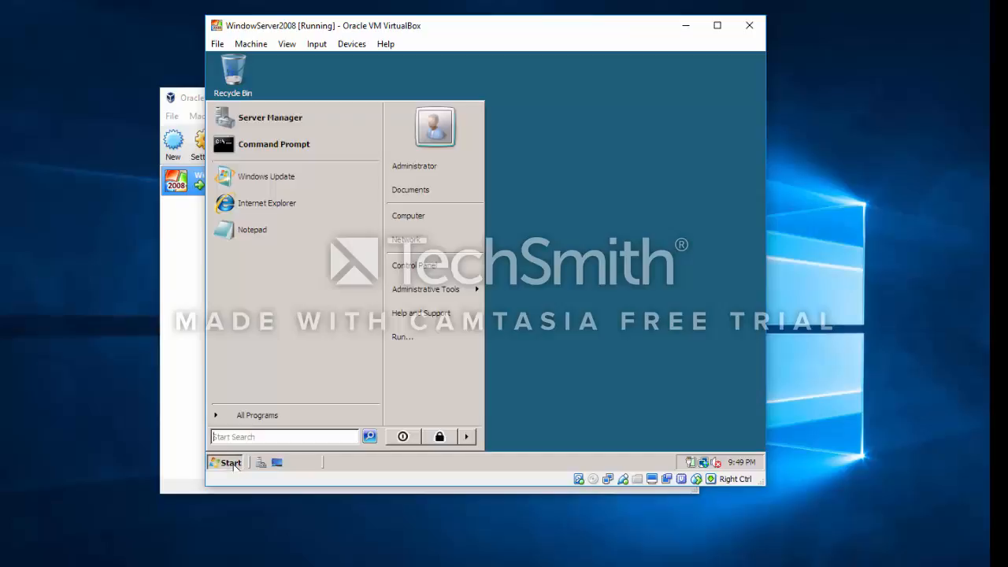
left_click(465, 436)
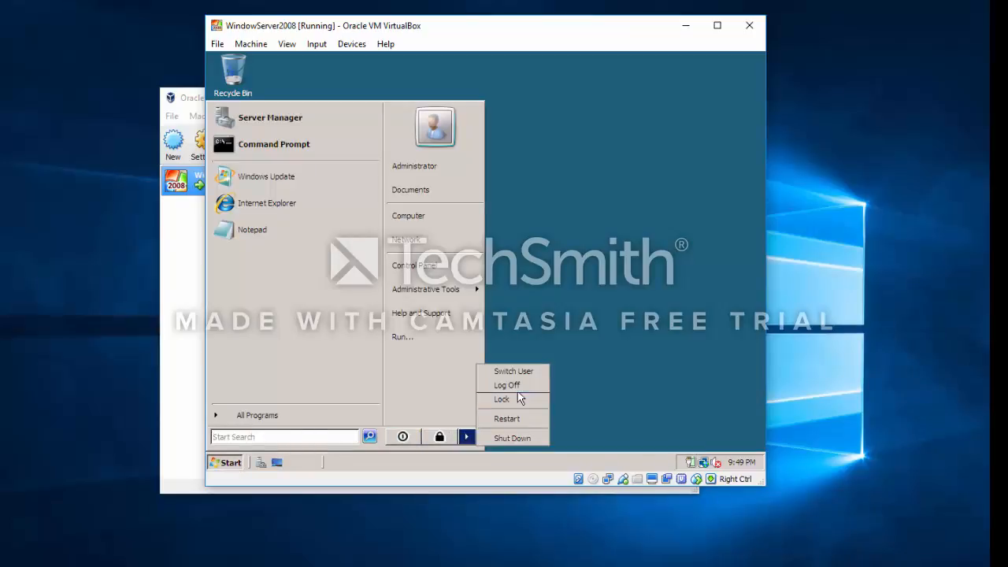
left_click(514, 439)
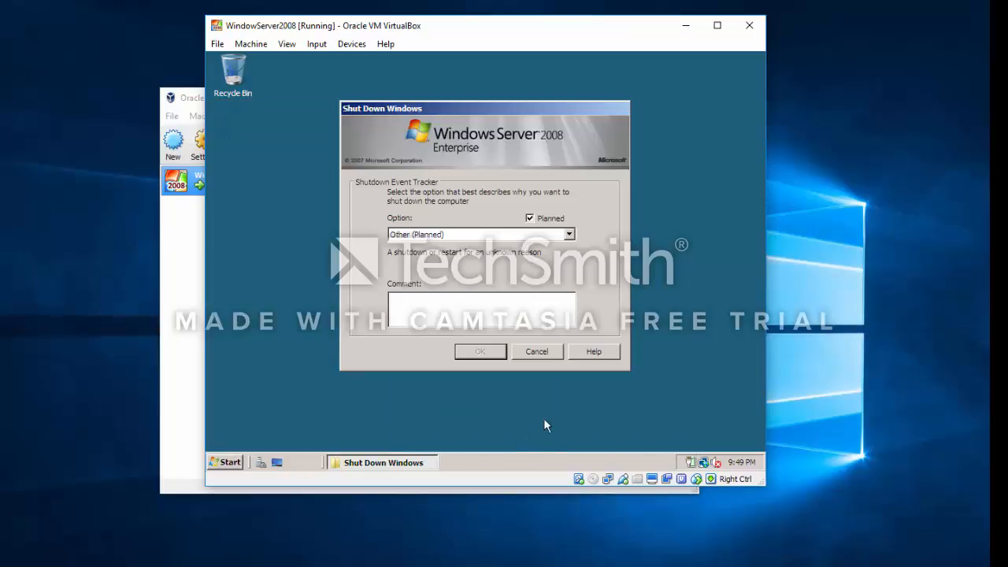
left_click(418, 311)
type("this is the end of the tutoia")
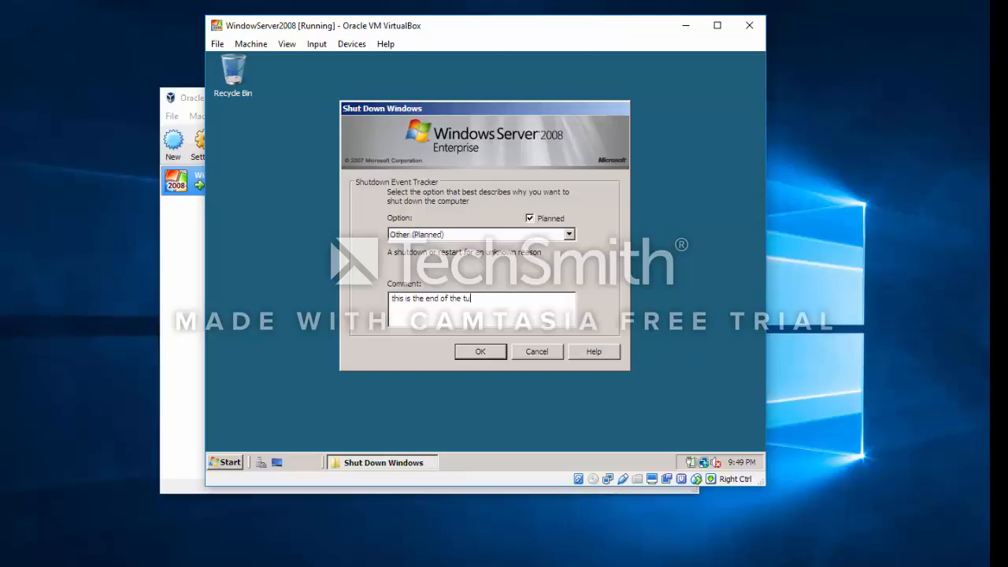
key("BackSpace")
key("BackSpace")
type("rial")
left_click(465, 353)
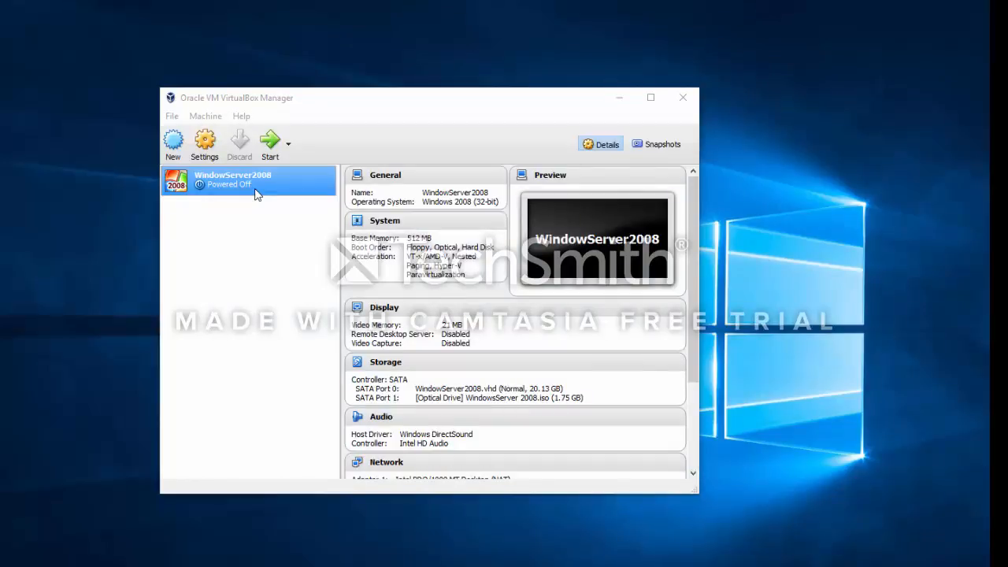
left_click(681, 100)
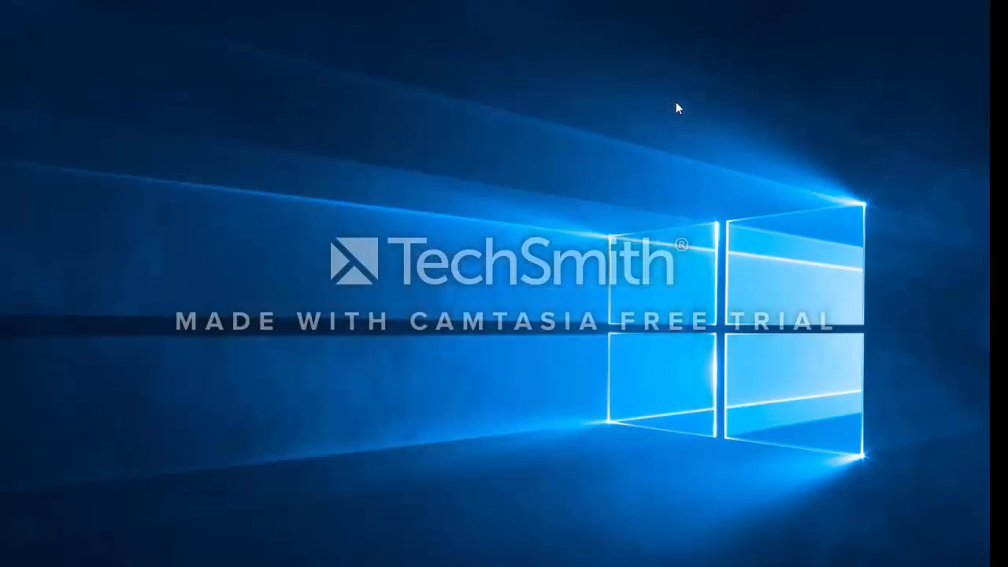
left_click(377, 566)
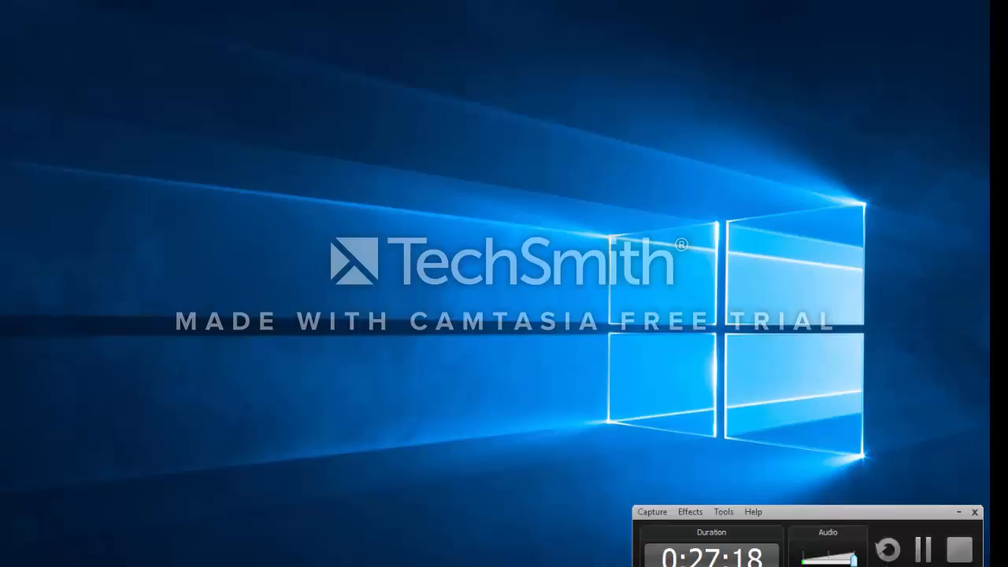